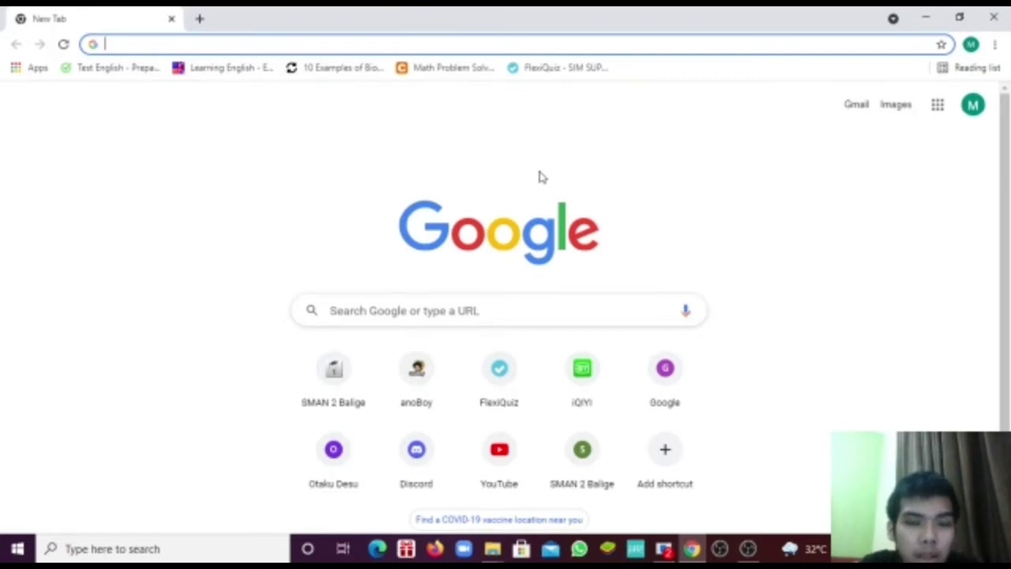
Step: Go to mendeley.com and download Mendeley Reference Manager for Windows from its download page
{"action": "type", "text": "mendeley"}
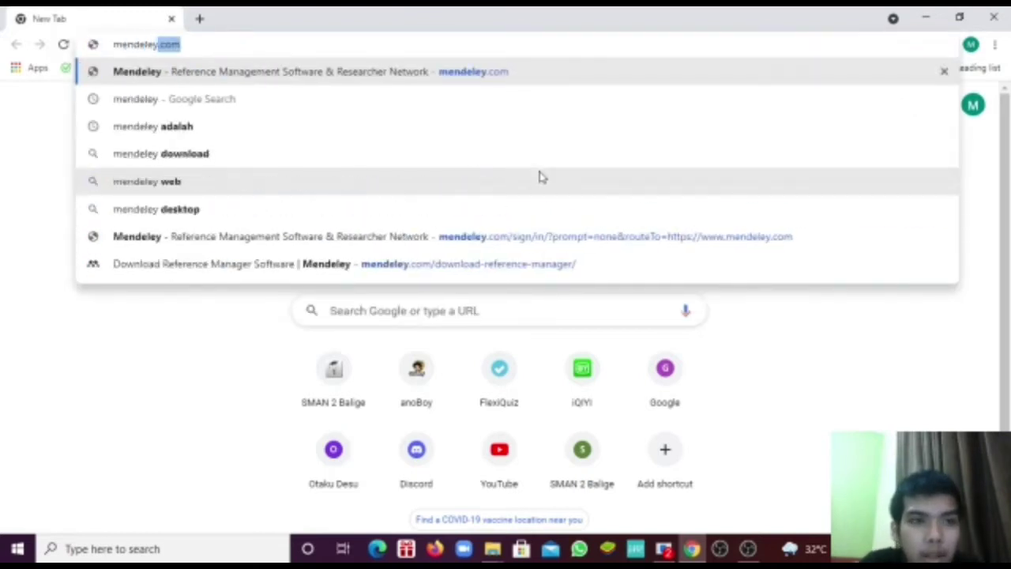
{"action": "key", "text": "Return"}
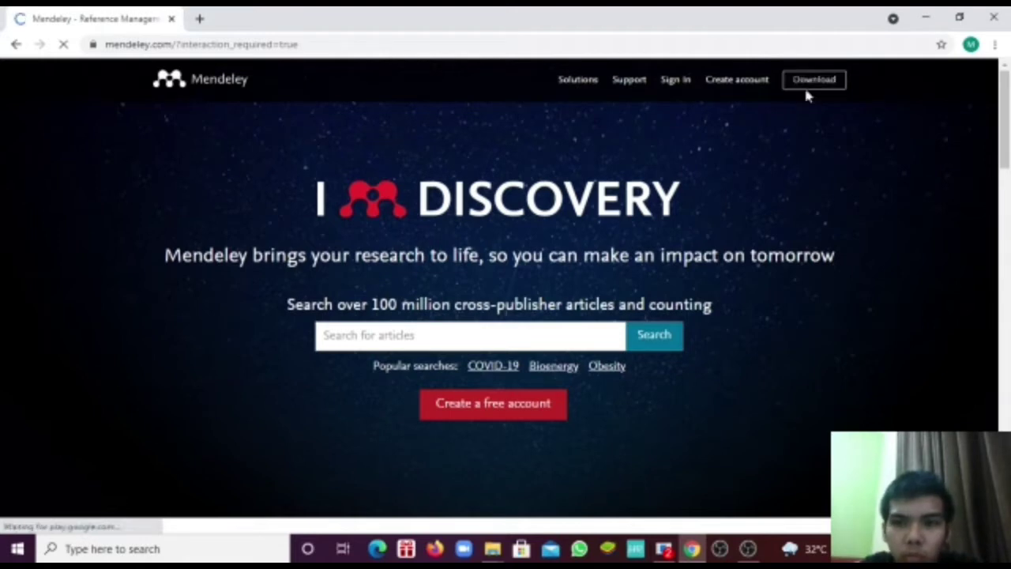
{"action": "left_click", "coordinate": [802, 84]}
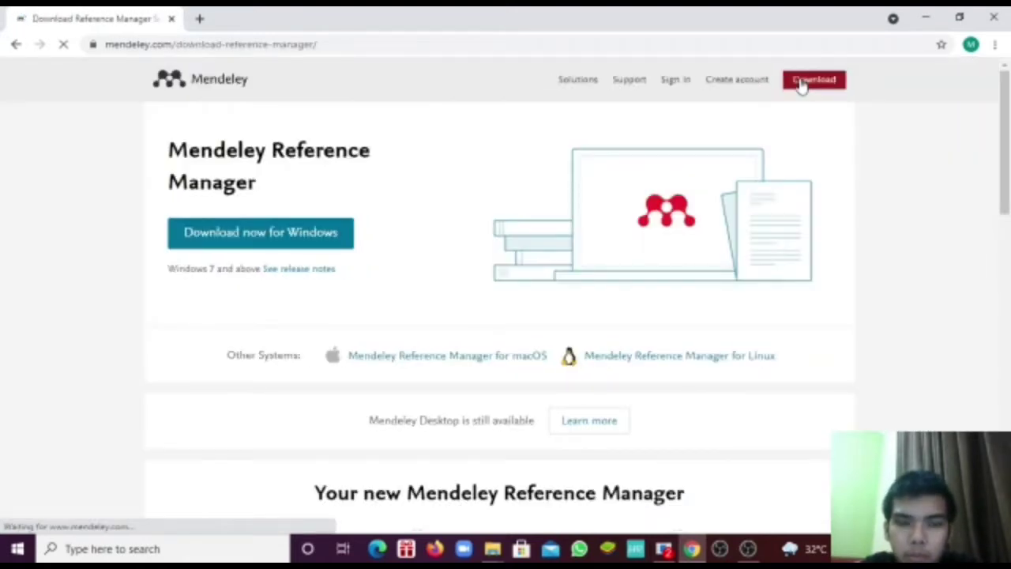
{"action": "left_click_drag", "start_coordinate": [1008, 119], "coordinate": [966, 13]}
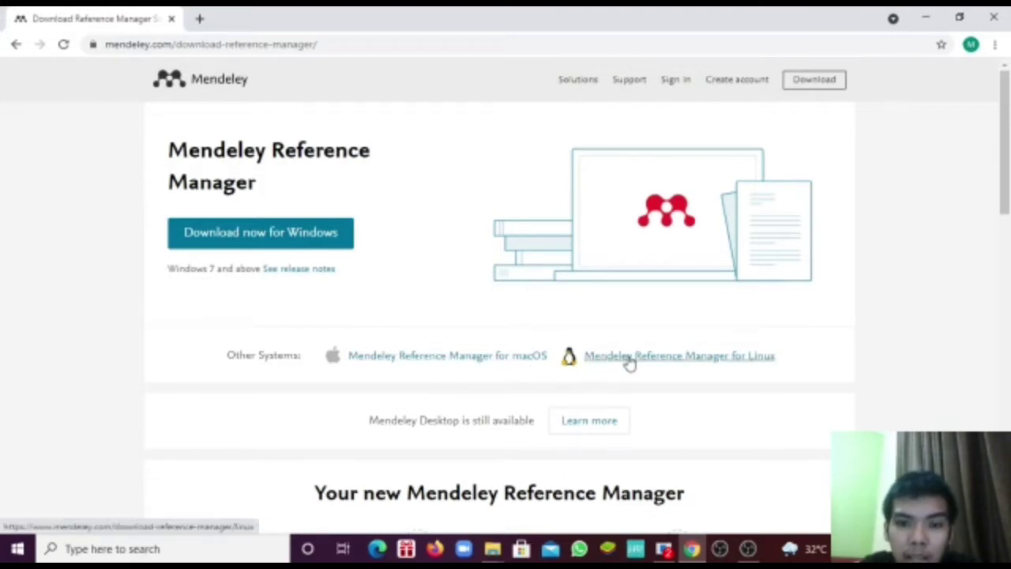
{"action": "left_click", "coordinate": [261, 233]}
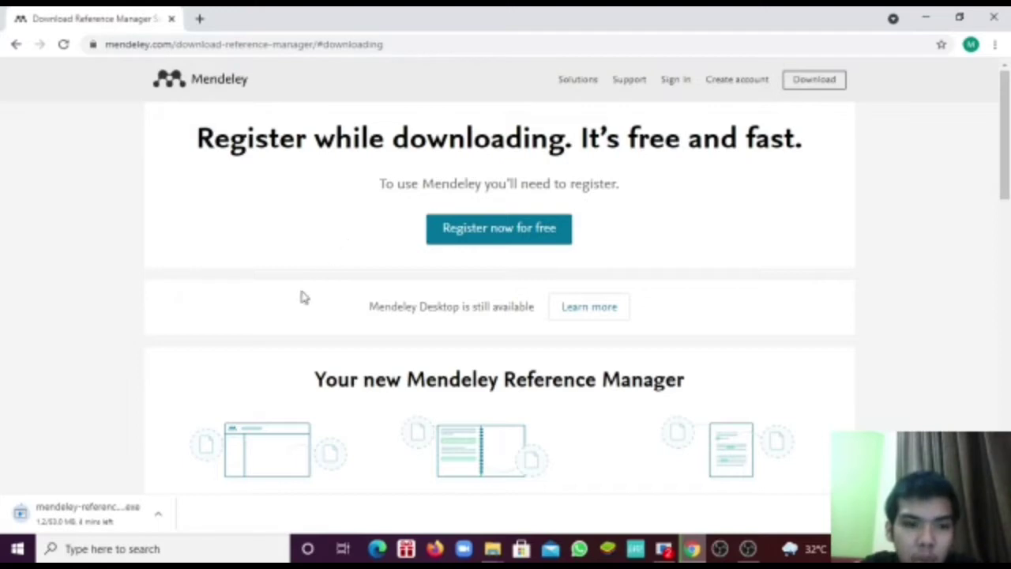
{"action": "left_click", "coordinate": [160, 515]}
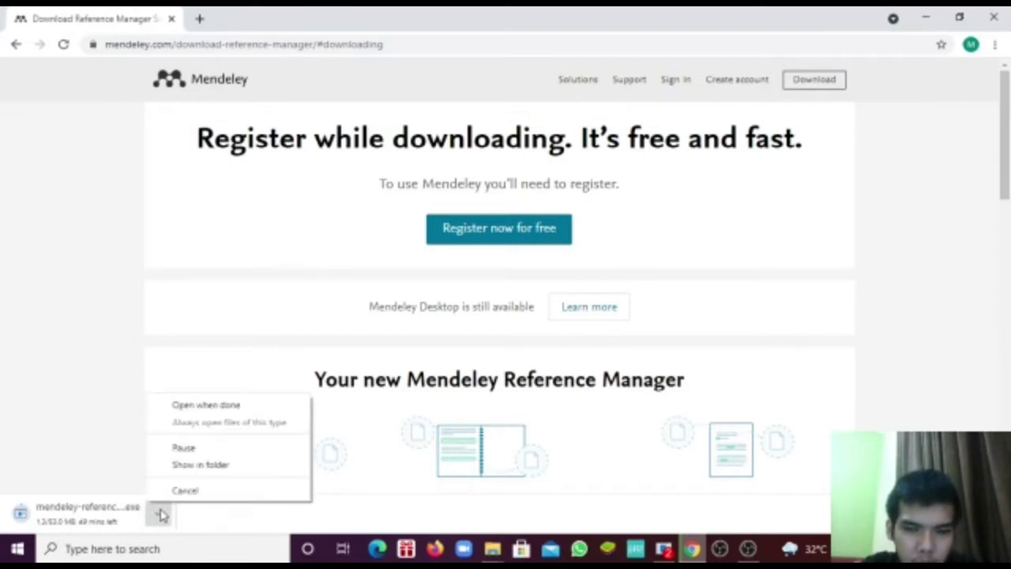
{"action": "left_click", "coordinate": [866, 321]}
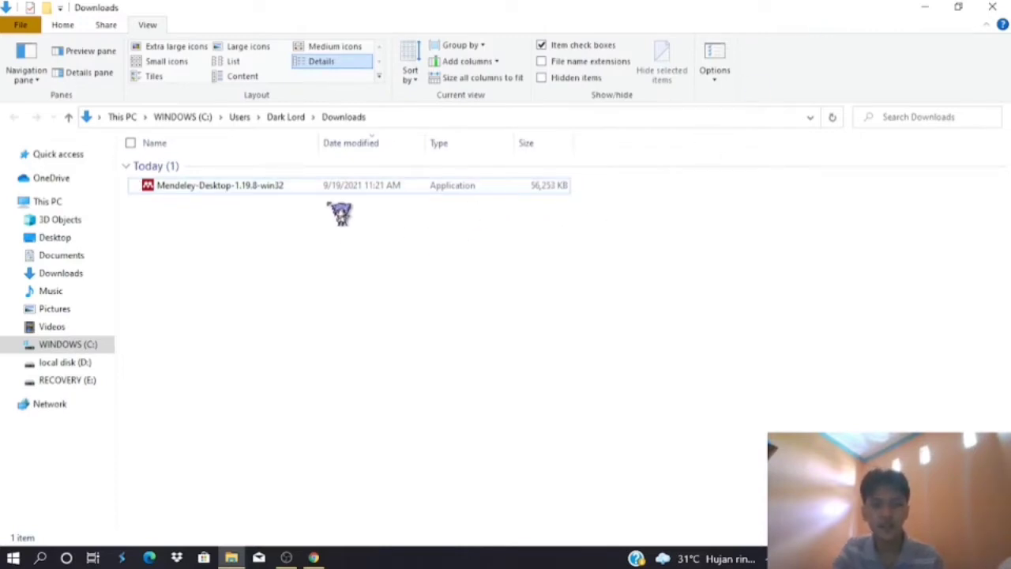
Step: Install Mendeley Desktop from Mendeley-Desktop-1.19.8-win32 with the license accepted and default folders, and run it on finishing
{"action": "left_click", "coordinate": [294, 191]}
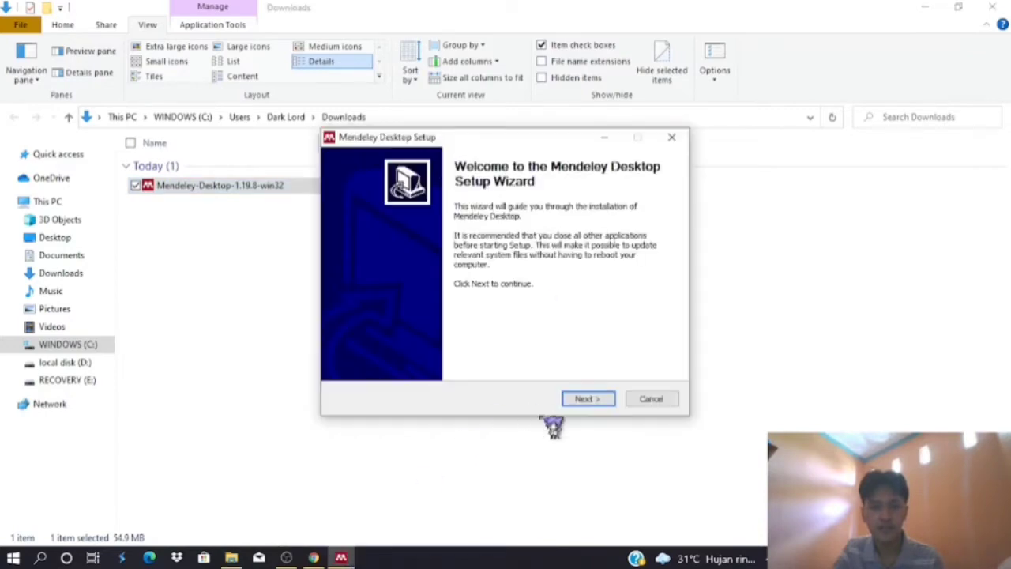
{"action": "left_click", "coordinate": [925, 7]}
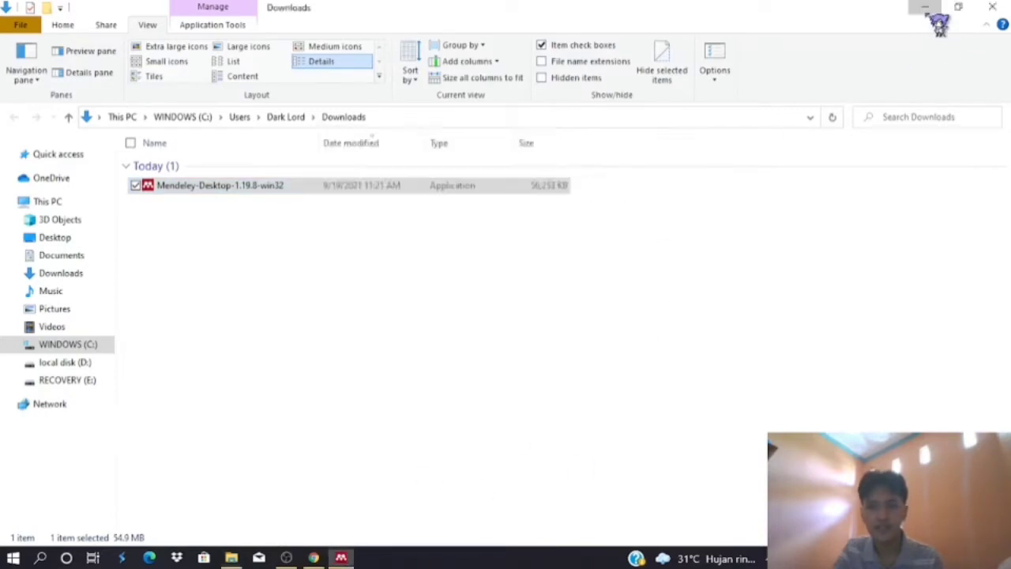
{"action": "left_click", "coordinate": [589, 398]}
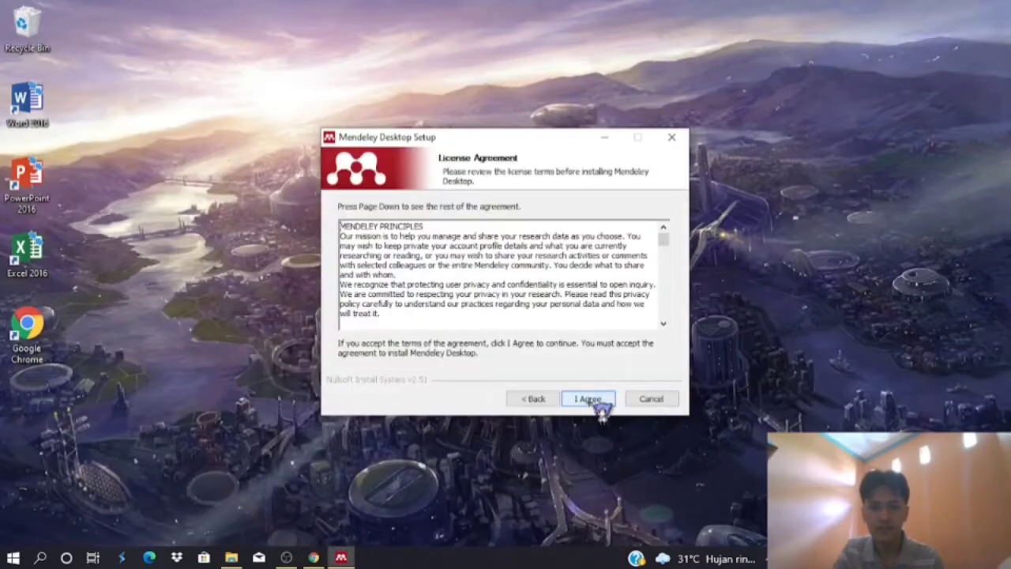
{"action": "left_click", "coordinate": [588, 399]}
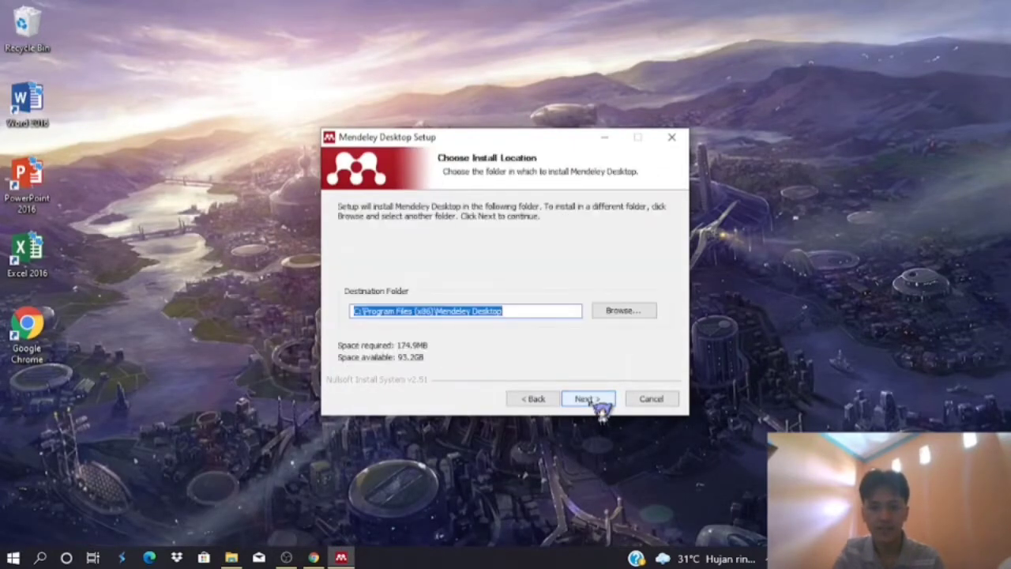
{"action": "left_click", "coordinate": [588, 399]}
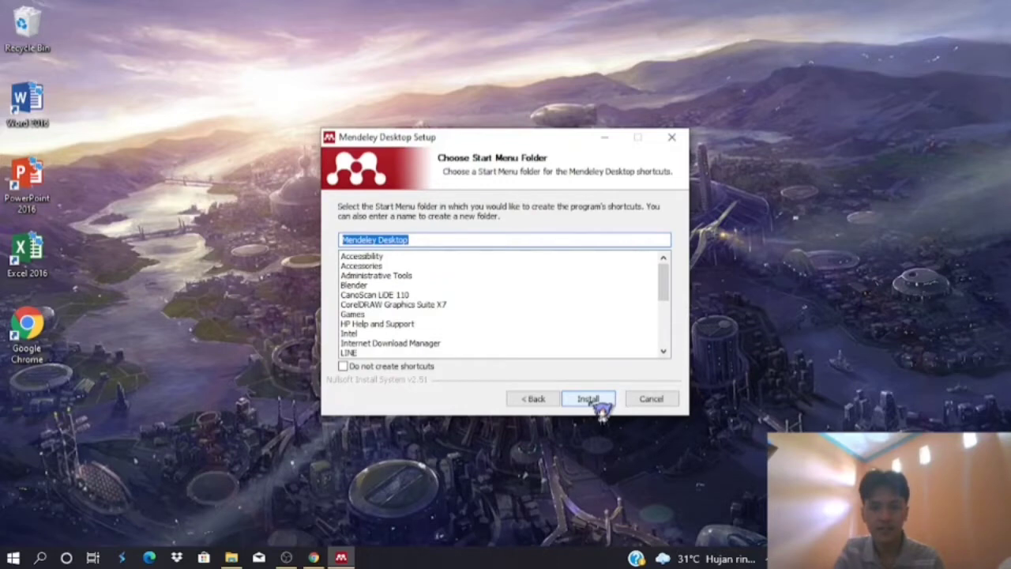
{"action": "left_click", "coordinate": [589, 398]}
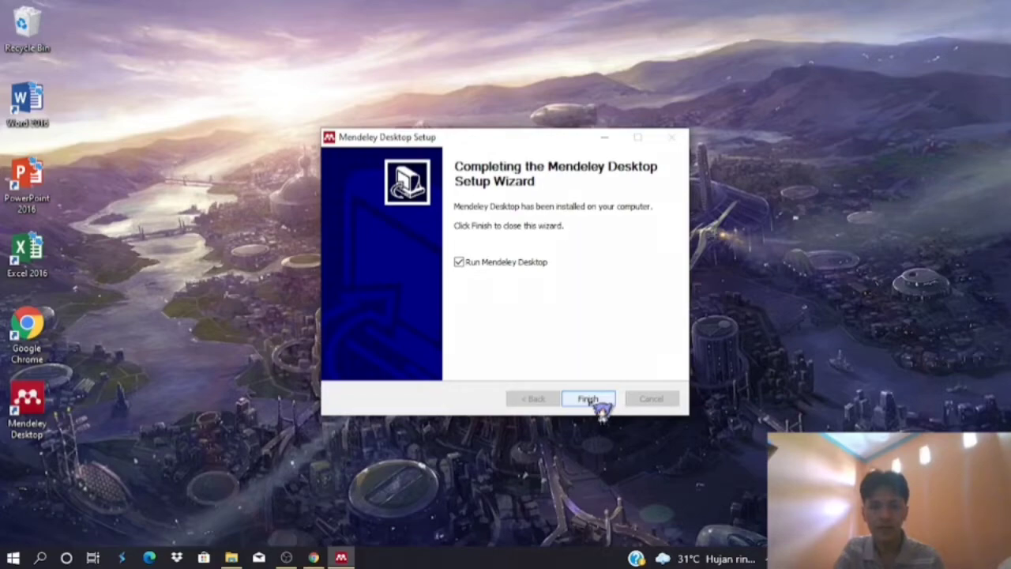
{"action": "left_click", "coordinate": [592, 400]}
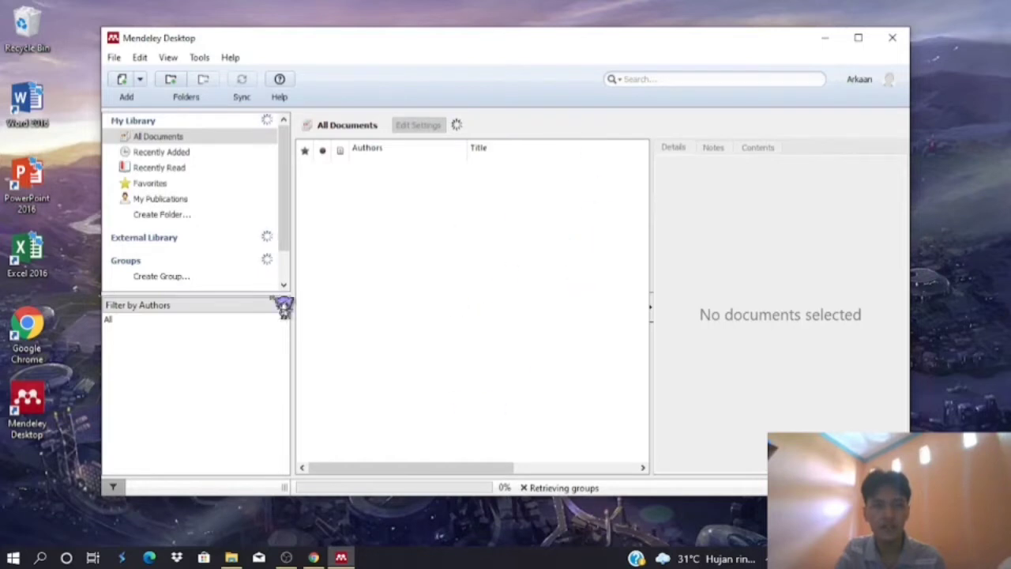
{"action": "left_click", "coordinate": [140, 57]}
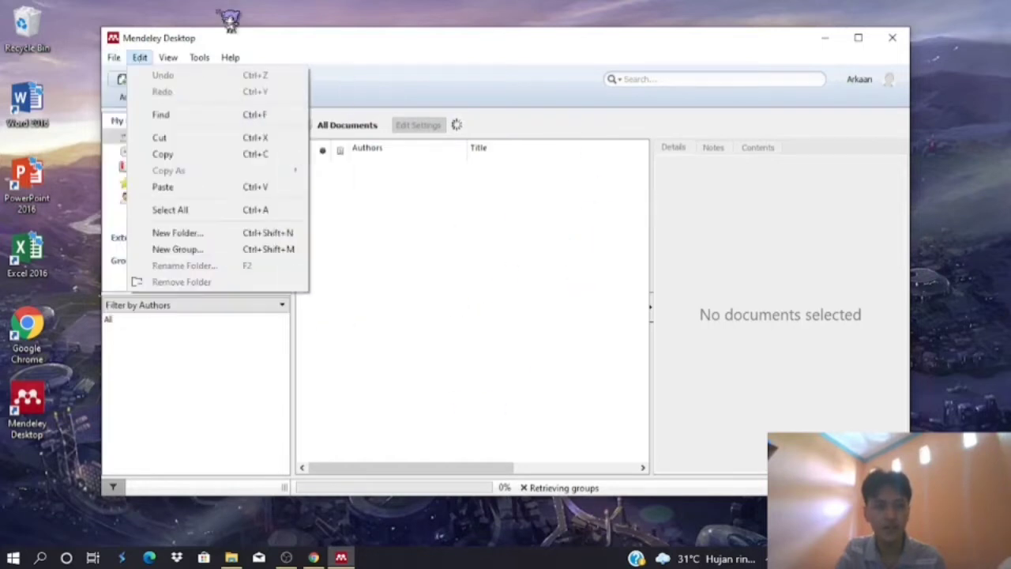
{"action": "mouse_move", "coordinate": [170, 60]}
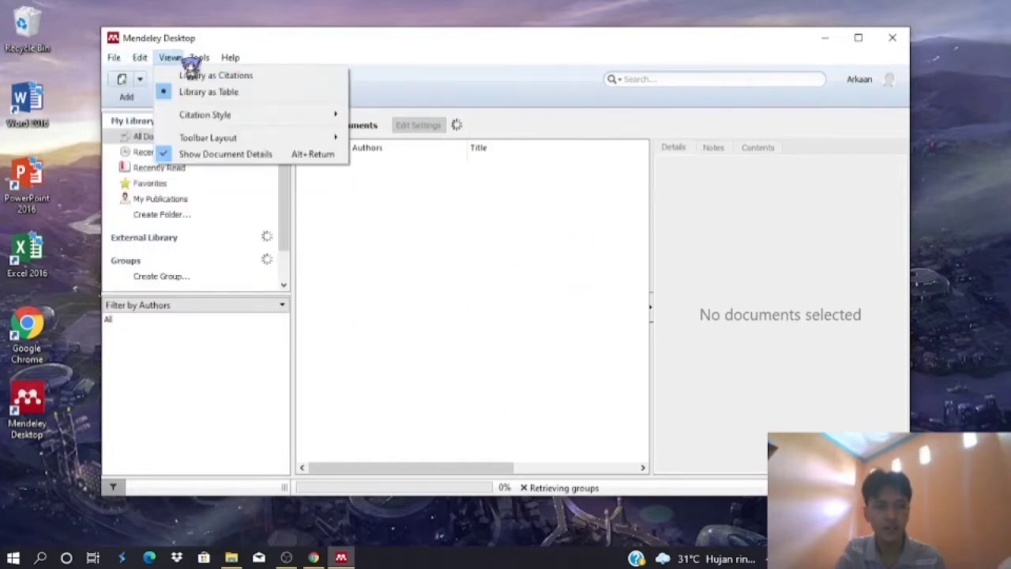
{"action": "mouse_move", "coordinate": [235, 62]}
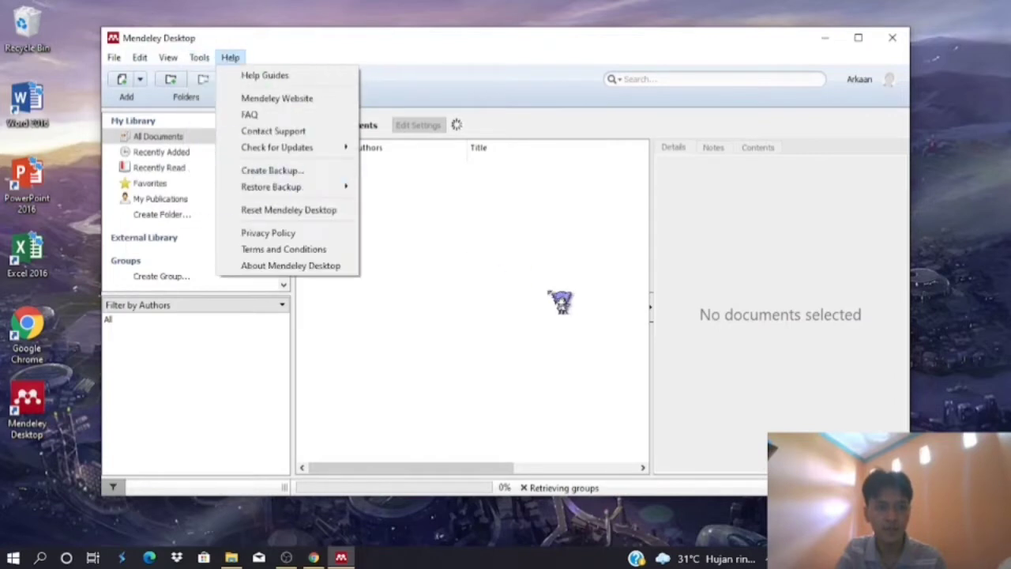
{"action": "left_click", "coordinate": [550, 292]}
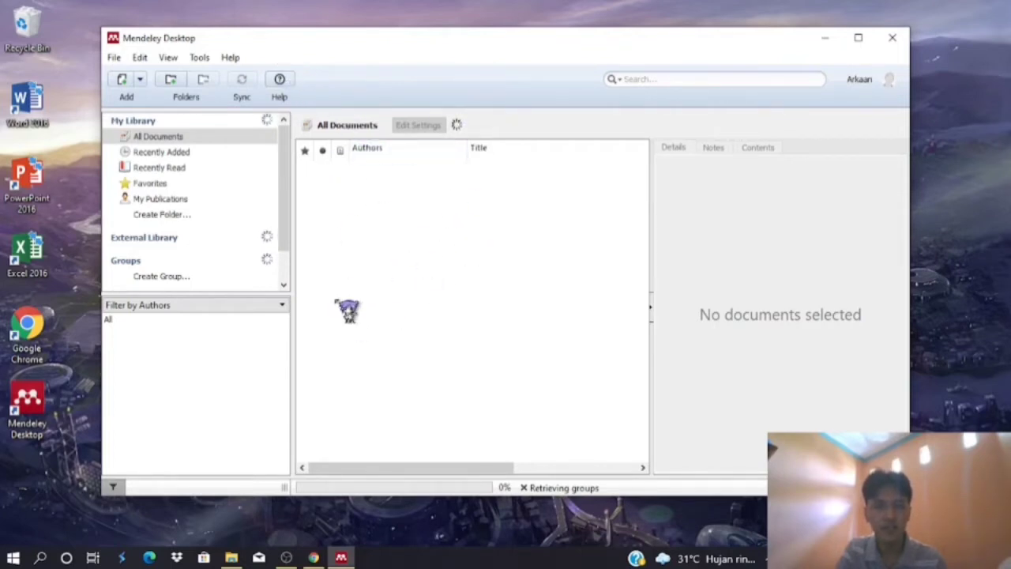
Step: Install the MS Word citation plugin from Mendeley Desktop and check its entry among the tools
{"action": "left_click", "coordinate": [201, 58]}
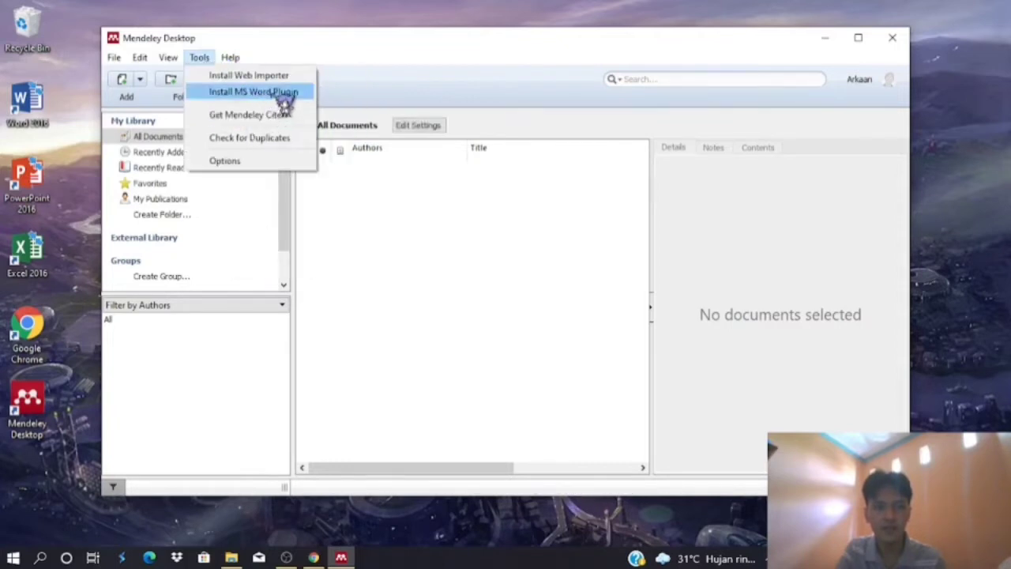
{"action": "left_click", "coordinate": [282, 95]}
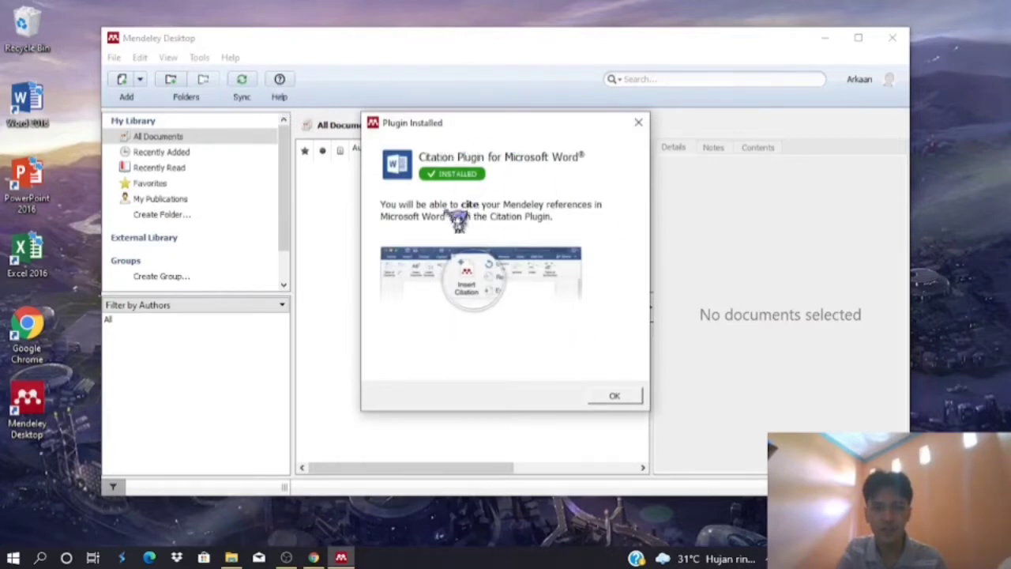
{"action": "left_click", "coordinate": [613, 398]}
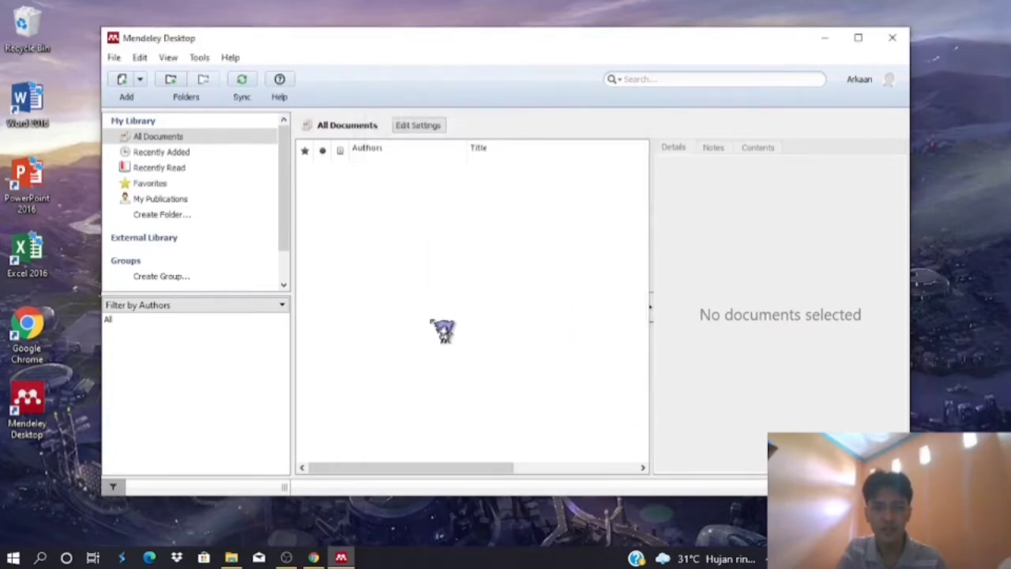
{"action": "left_click", "coordinate": [199, 58]}
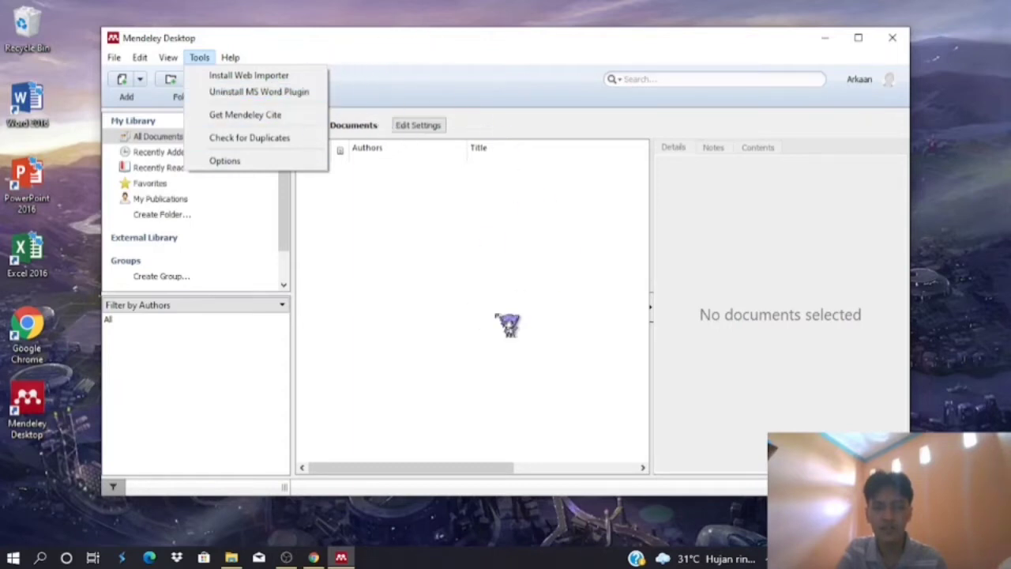
{"action": "left_click", "coordinate": [540, 270]}
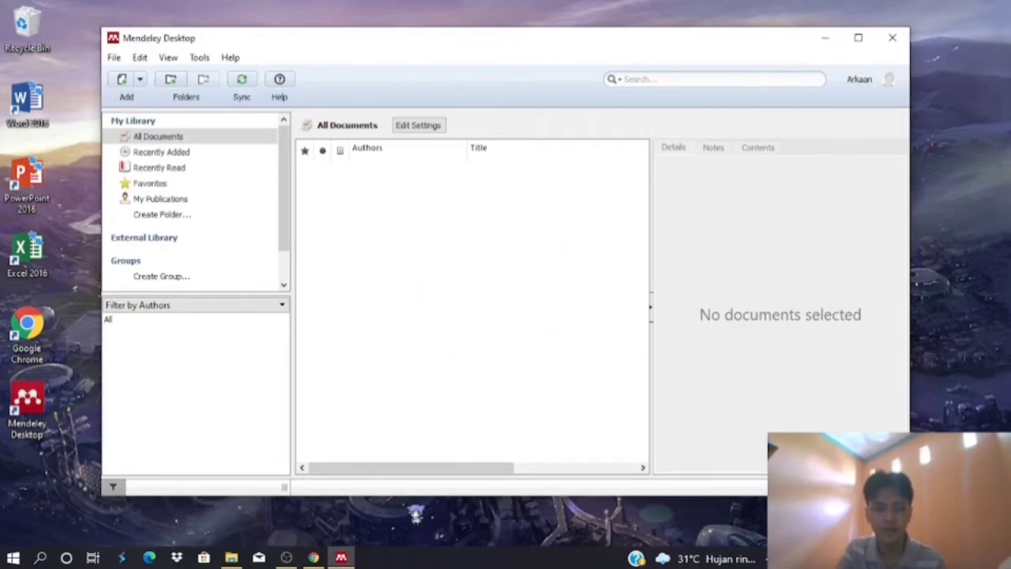
Step: Switch to Chrome and sign in to the Mendeley website with the saved account credentials
{"action": "left_click", "coordinate": [314, 558]}
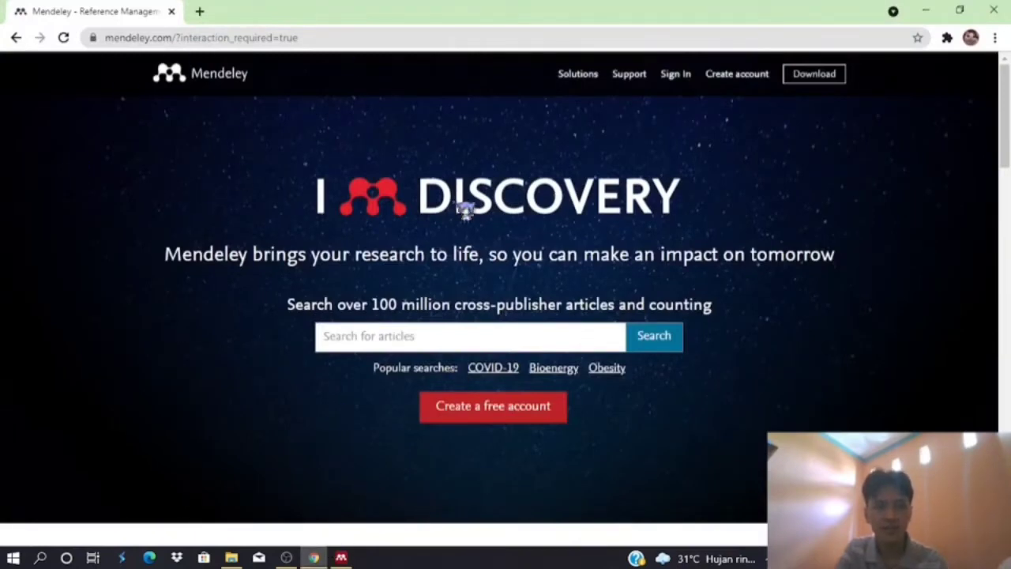
{"action": "left_click", "coordinate": [676, 75]}
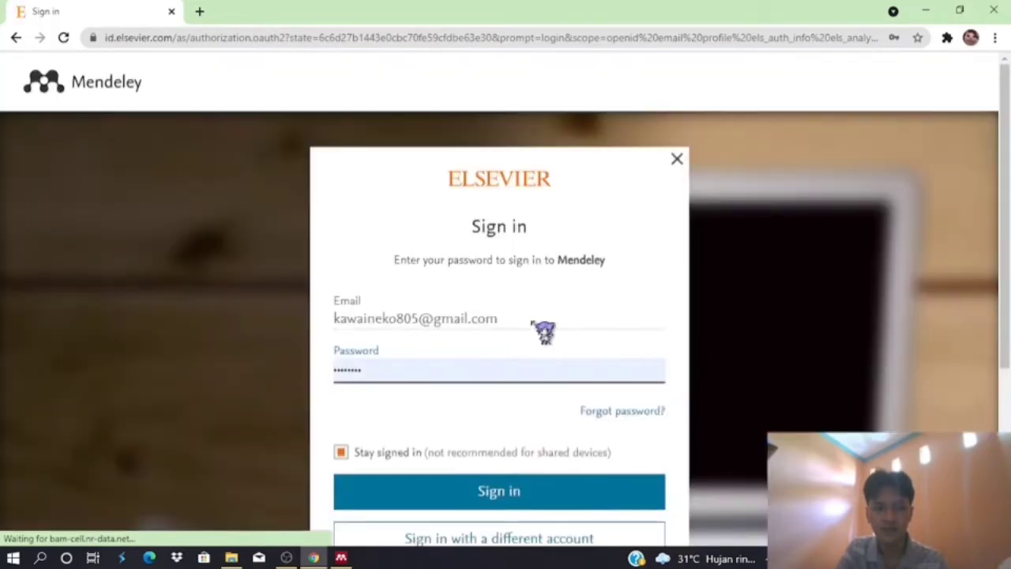
{"action": "left_click", "coordinate": [791, 316]}
{"action": "scroll", "coordinate": [853, 332], "scroll_direction": "down", "scroll_amount": 2}
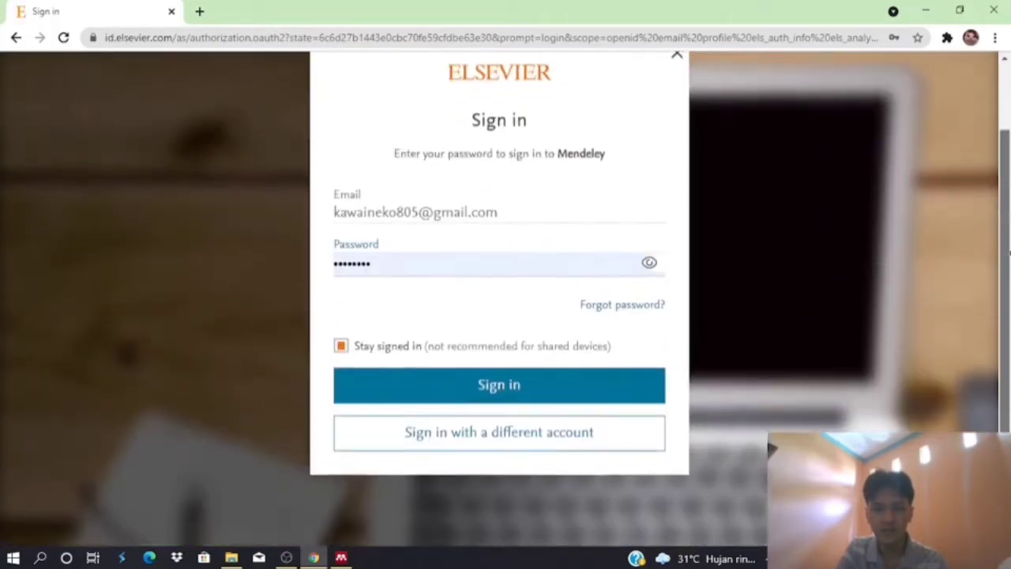
{"action": "left_click", "coordinate": [610, 380]}
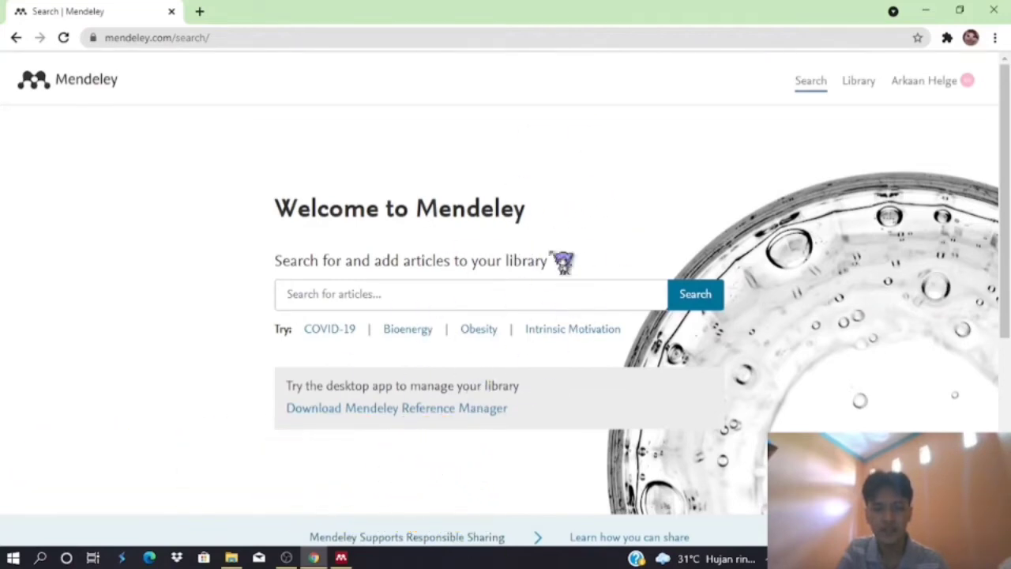
Step: Search Mendeley for the suggested topic Intrinsic Motivation and add "The neuroscience of growth mindset and intrinsic motivation" to the library
{"action": "left_click", "coordinate": [608, 336]}
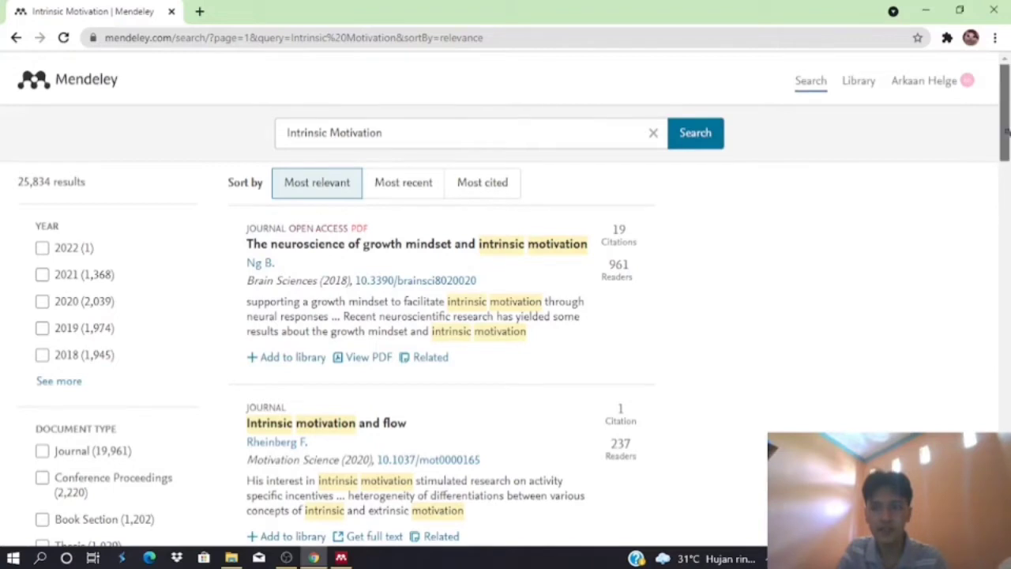
{"action": "scroll", "coordinate": [1006, 133], "scroll_direction": "down", "scroll_amount": 1}
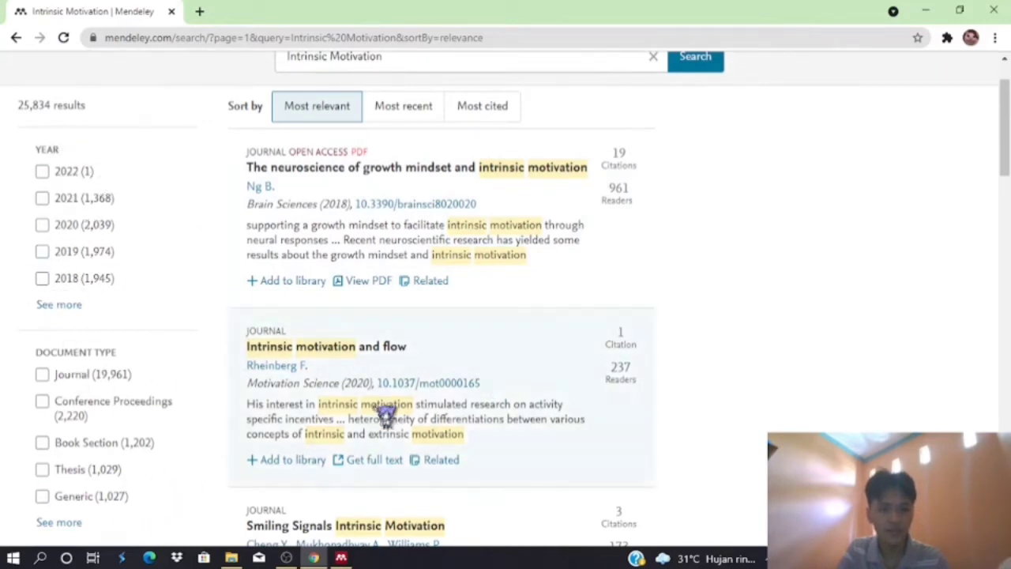
{"action": "mouse_move", "coordinate": [1007, 142]}
{"action": "left_mouse_down"}
{"action": "mouse_move", "coordinate": [1007, 230]}
{"action": "mouse_move", "coordinate": [1007, 117]}
{"action": "mouse_move", "coordinate": [1008, 137]}
{"action": "left_mouse_up"}
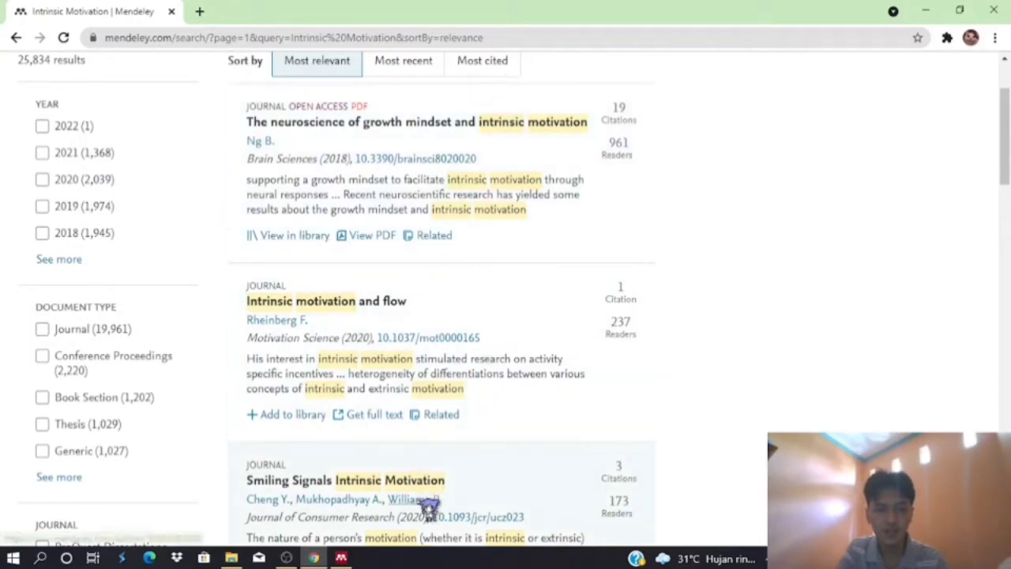
Step: Switch to Mendeley Desktop, sync the library, and examine the growth mindset article's details and notes
{"action": "left_click", "coordinate": [340, 557]}
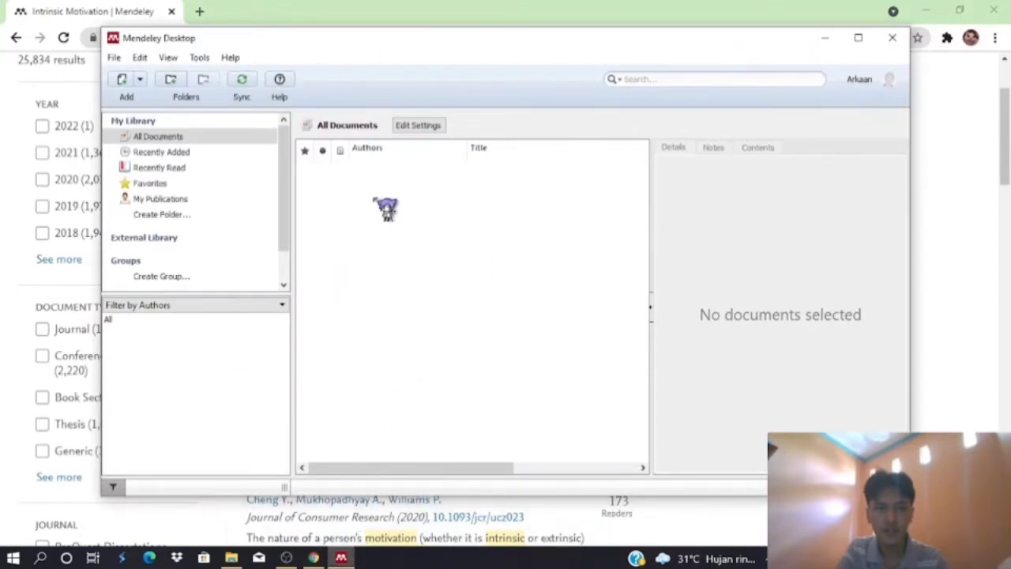
{"action": "left_click", "coordinate": [243, 79]}
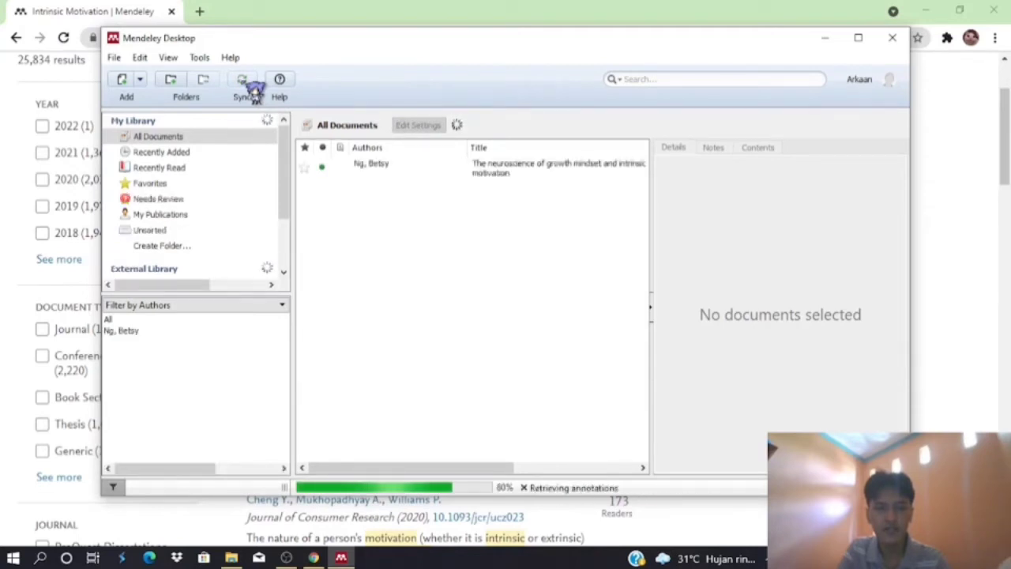
{"action": "left_click", "coordinate": [559, 177]}
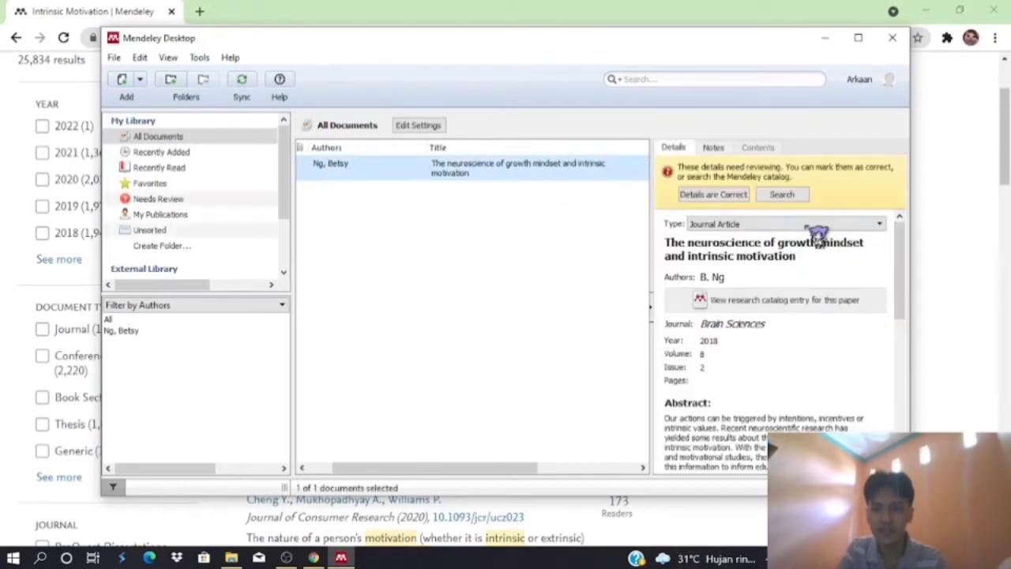
{"action": "left_click", "coordinate": [720, 149]}
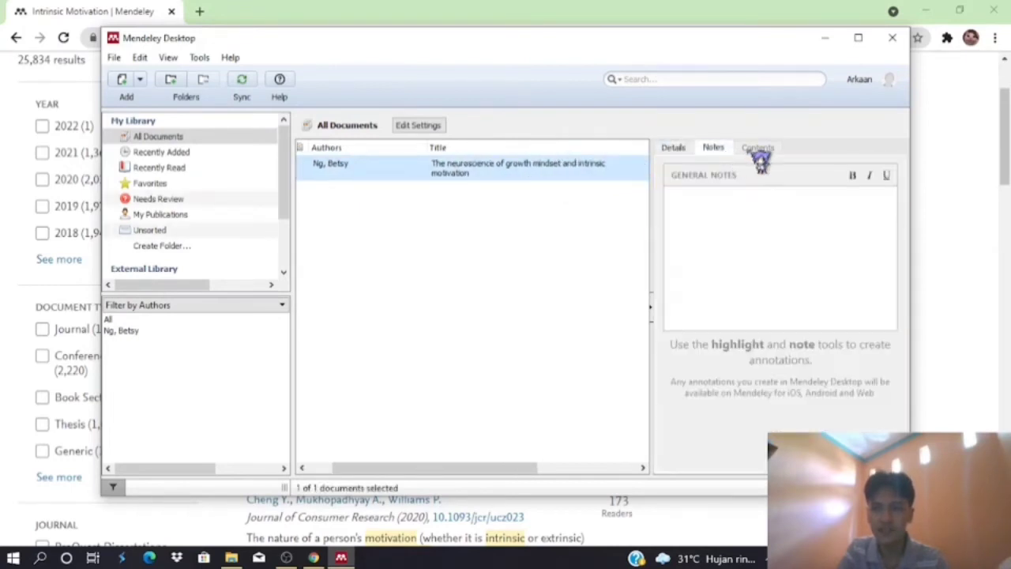
{"action": "left_click", "coordinate": [683, 149]}
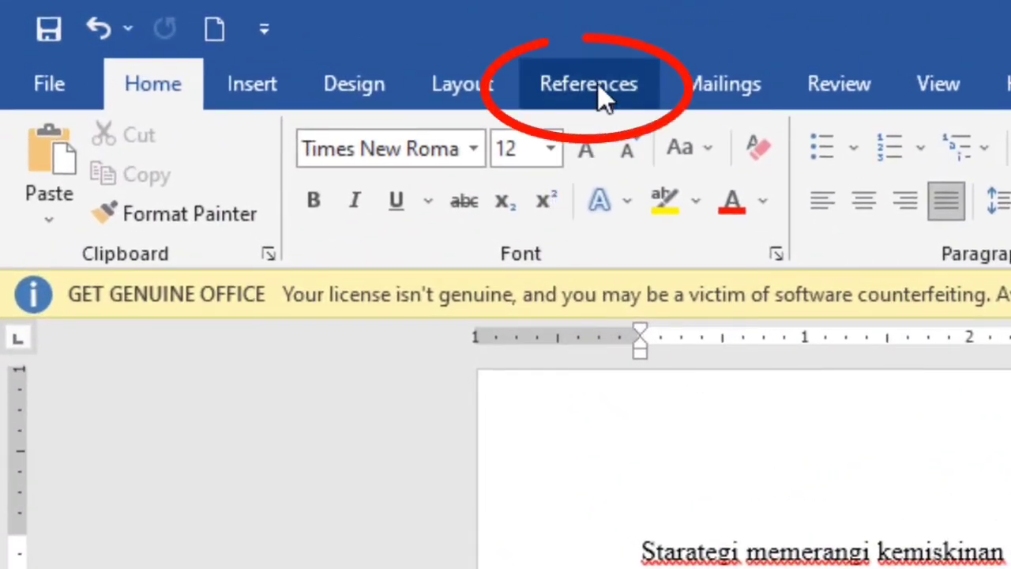
Step: In Word, find "Peranan Etika Akademik Di Perguruan Tinggi" by its author and insert its Mendeley citation at the end of the first paragraph
{"action": "left_click", "coordinate": [591, 84]}
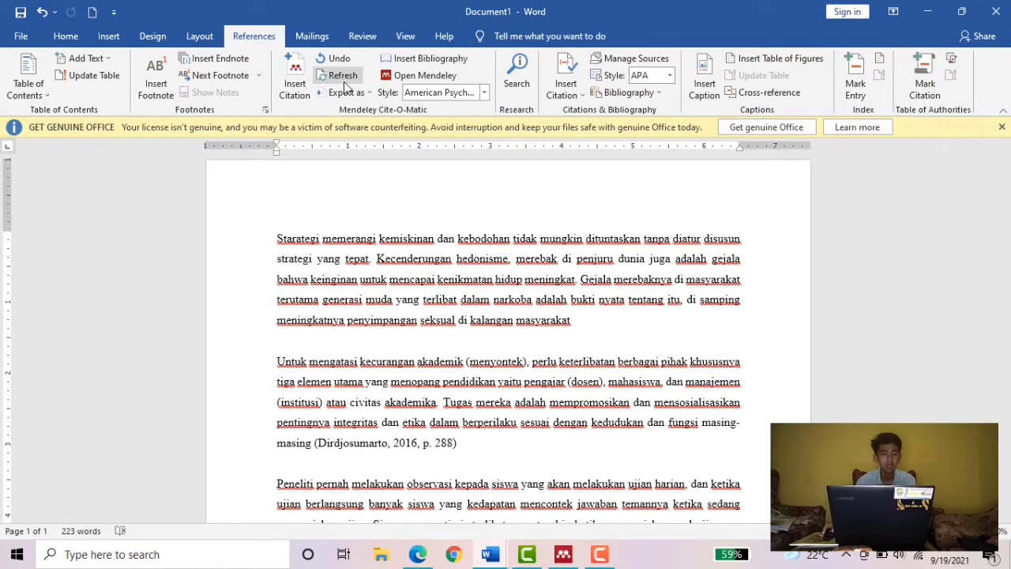
{"action": "left_click", "coordinate": [295, 93]}
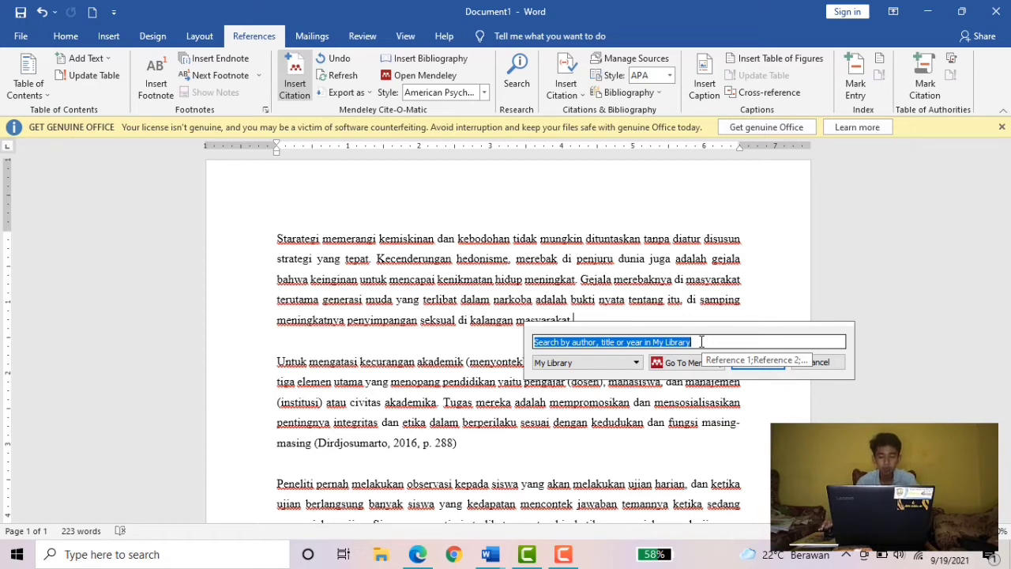
{"action": "type", "text": "haida"}
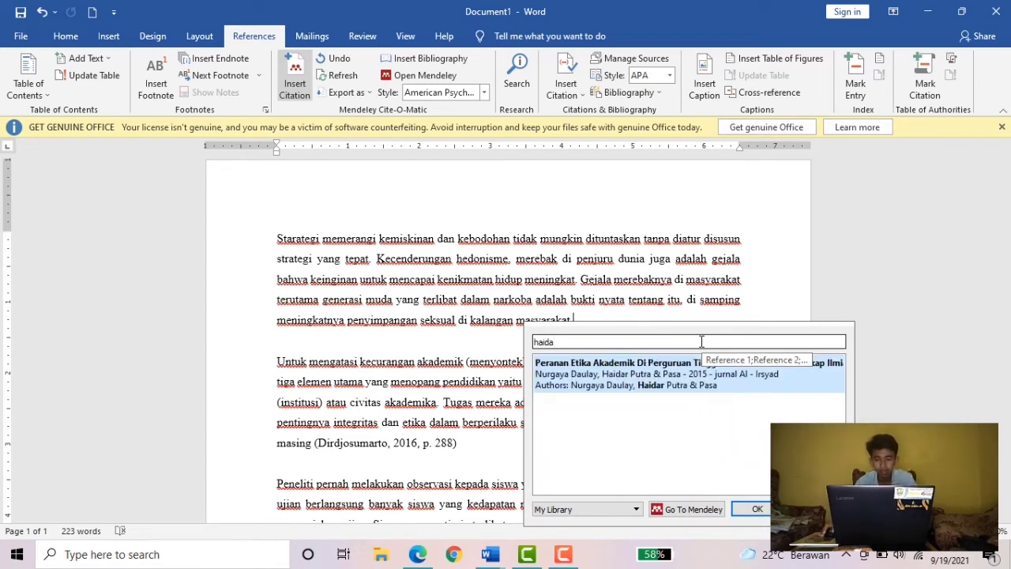
{"action": "left_click", "coordinate": [666, 382]}
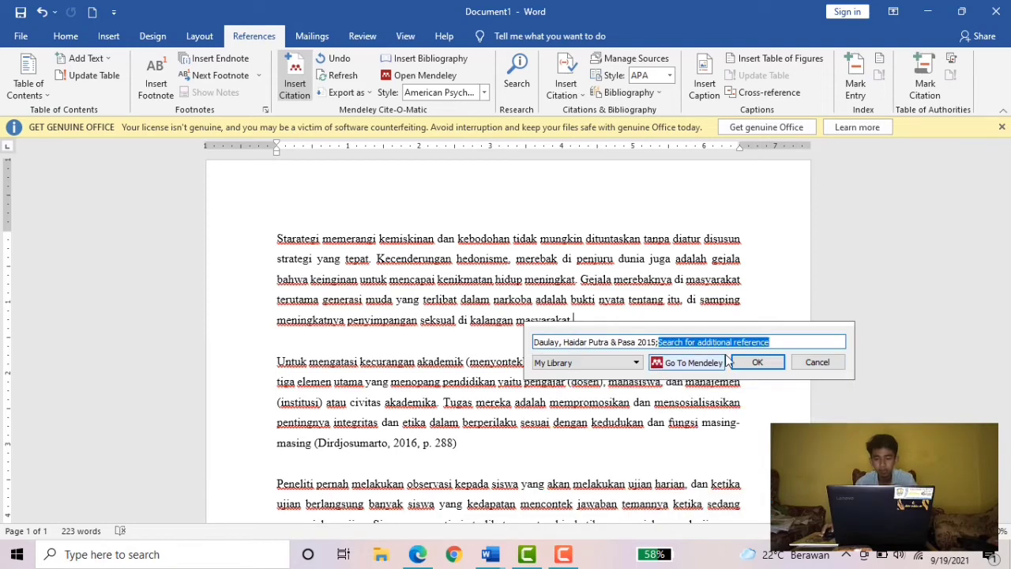
{"action": "left_click", "coordinate": [757, 362]}
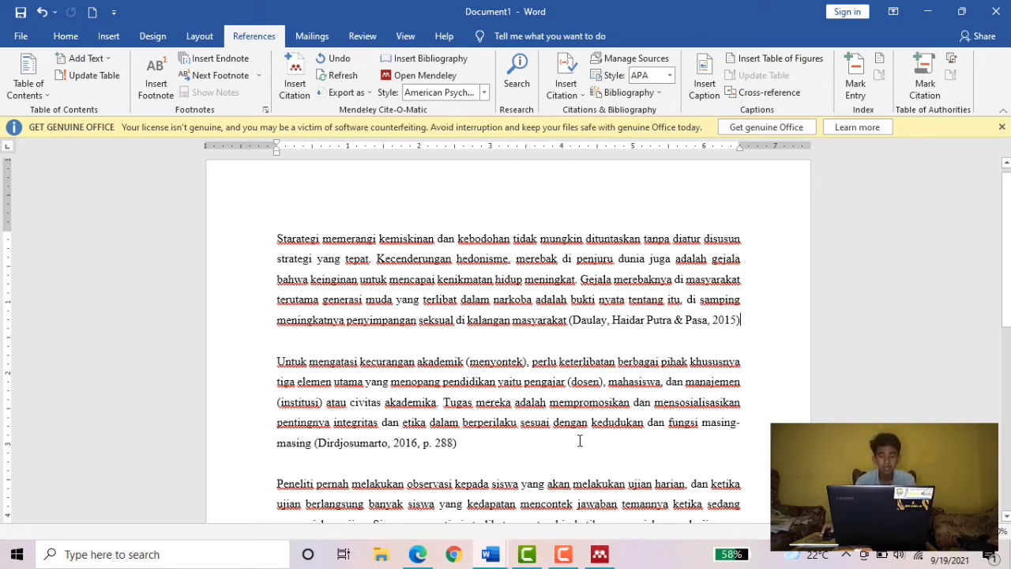
Step: Switch to Edge to check the title of the cited article's PDF, and return to the Word document
{"action": "left_click", "coordinate": [425, 557]}
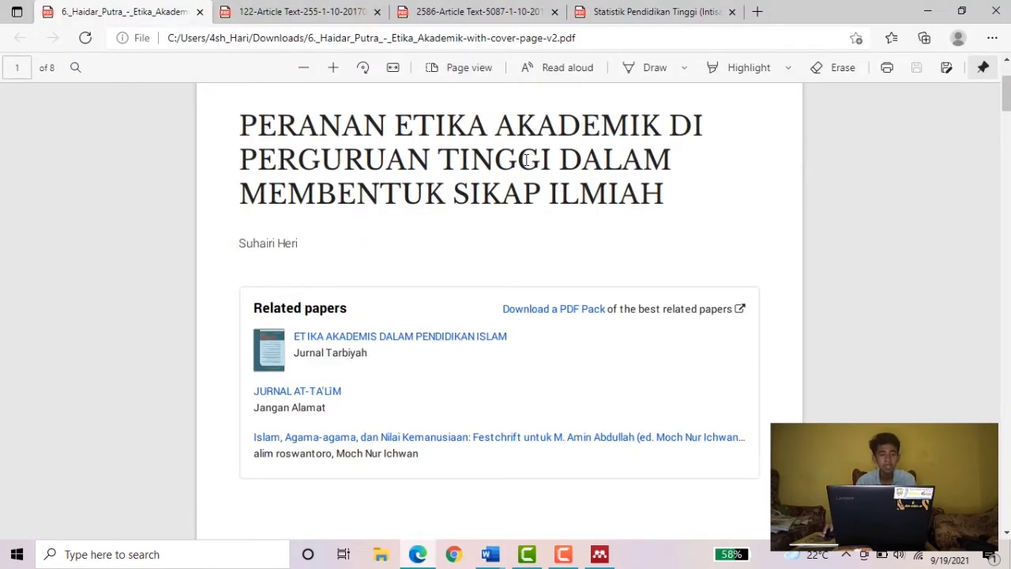
{"action": "scroll", "coordinate": [359, 196], "scroll_direction": "up", "scroll_amount": 2}
{"action": "scroll", "coordinate": [361, 198], "scroll_direction": "down", "scroll_amount": 2}
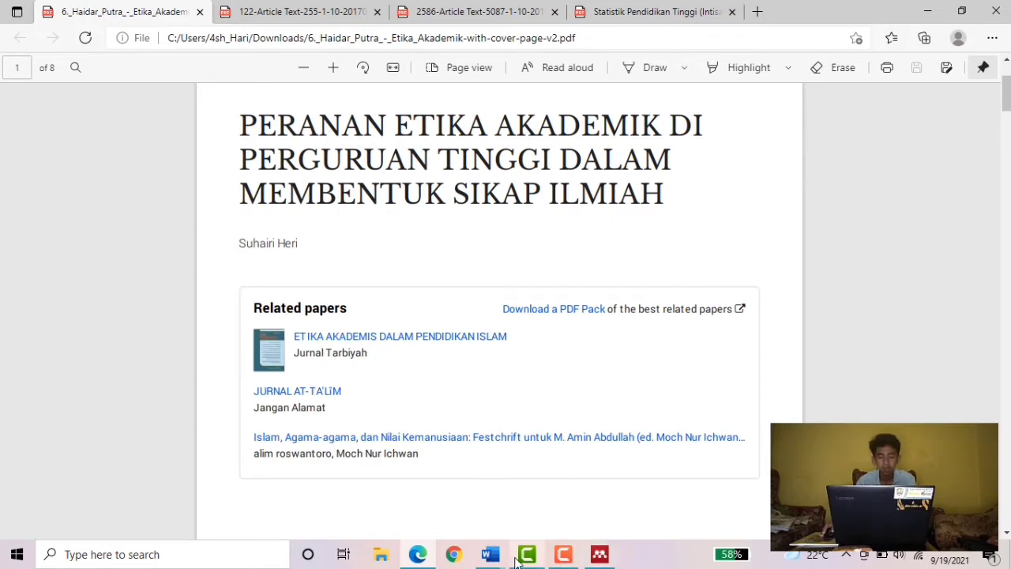
{"action": "mouse_move", "coordinate": [493, 557]}
{"action": "left_click", "coordinate": [578, 476]}
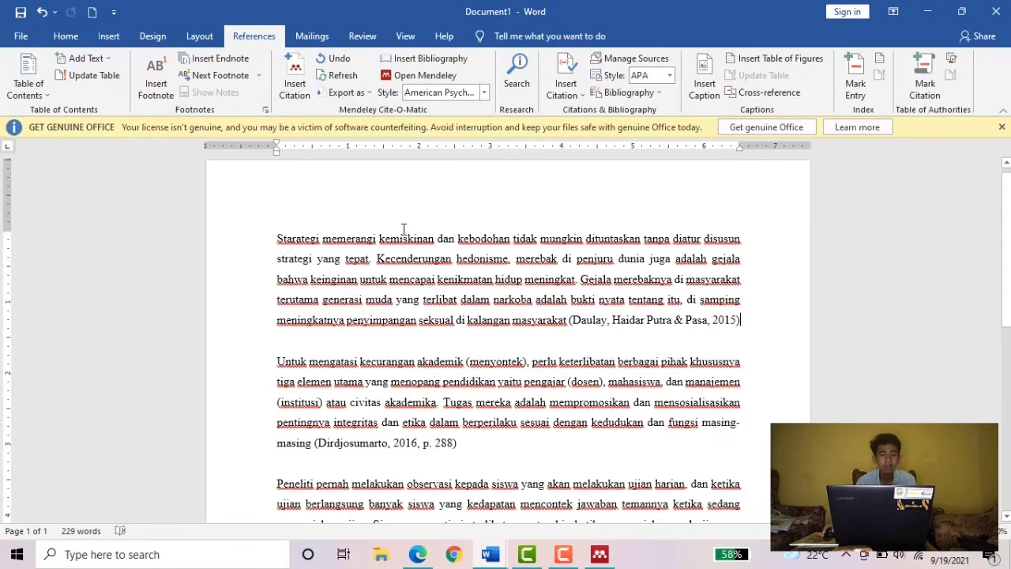
Step: Insert a second citation of the same article after the first one, finding it by the title word "peranan"
{"action": "left_click", "coordinate": [298, 93]}
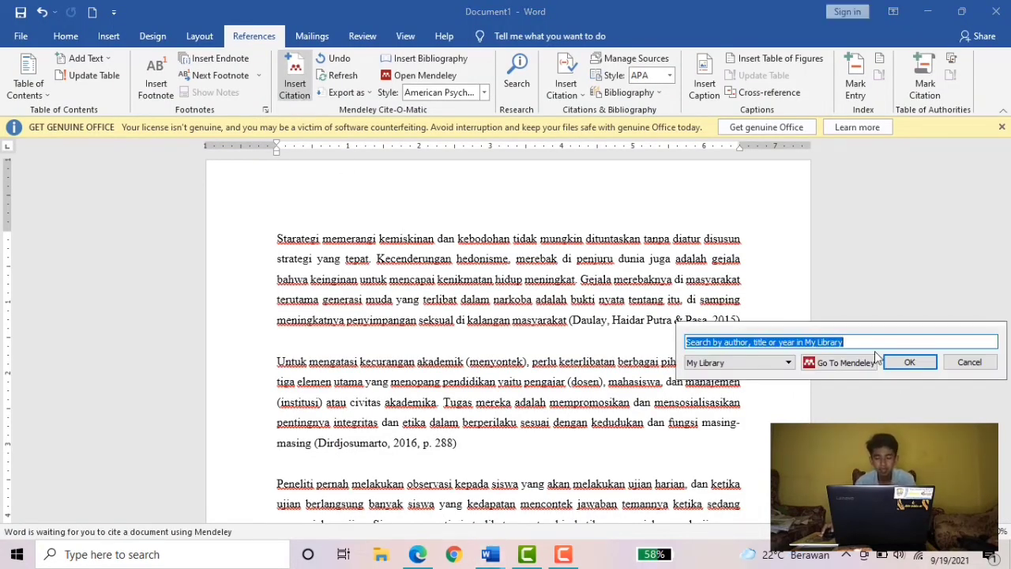
{"action": "type", "text": "peranan"}
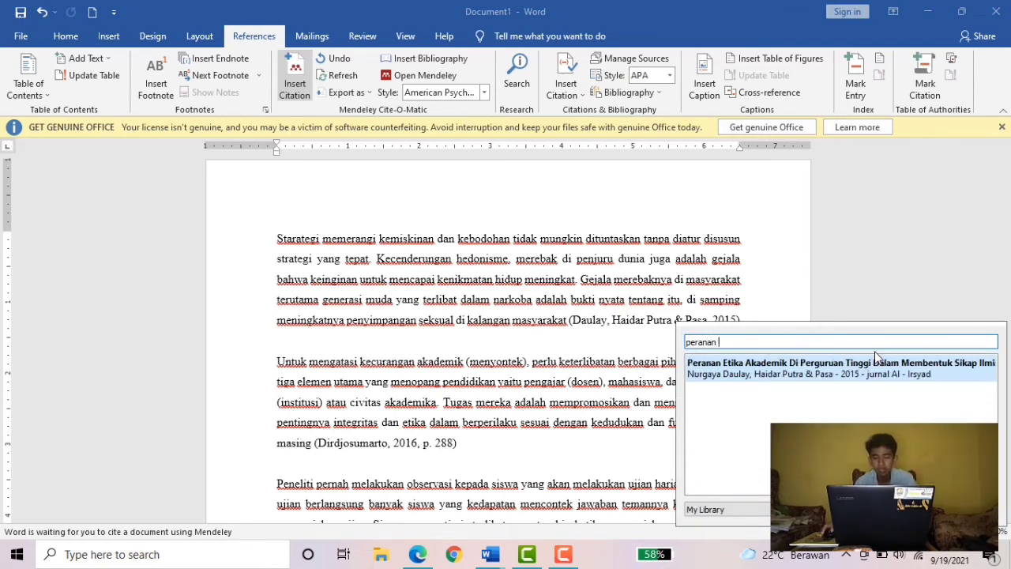
{"action": "left_click", "coordinate": [805, 373]}
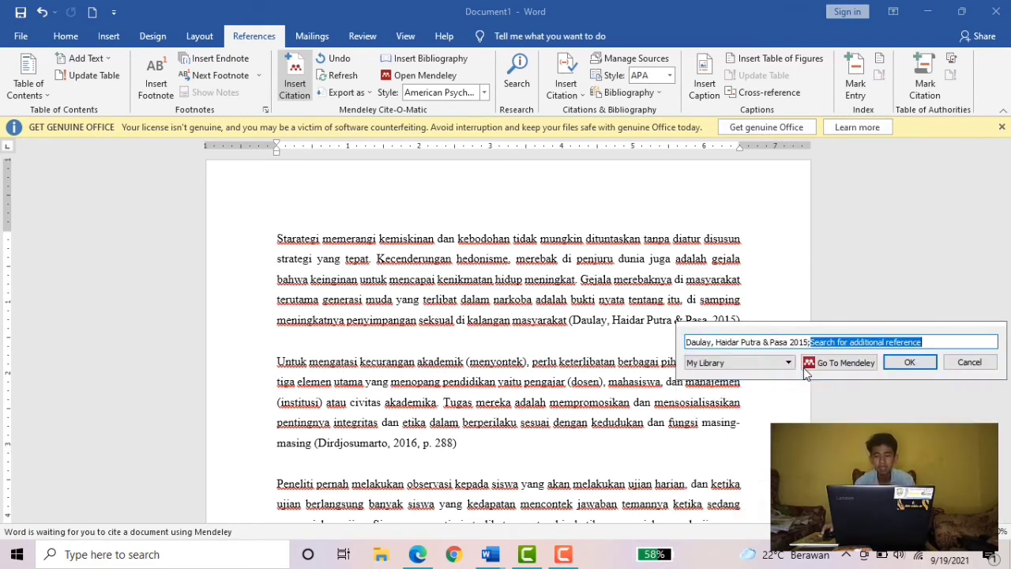
{"action": "left_click", "coordinate": [909, 362]}
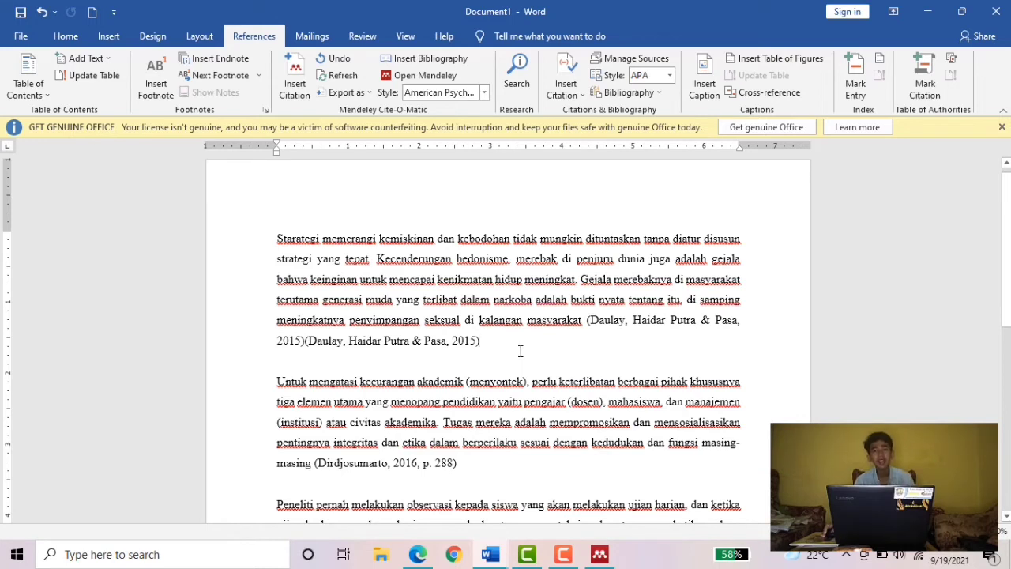
Step: Start another citation, go to Mendeley Desktop from it, and search all documents for "peranan etik"
{"action": "left_click", "coordinate": [297, 86]}
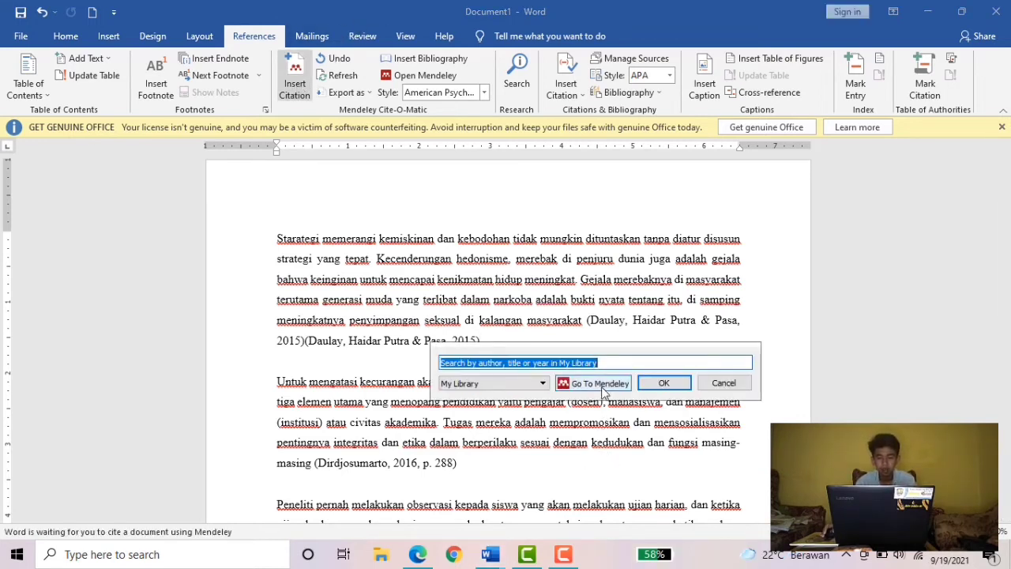
{"action": "left_click", "coordinate": [604, 389]}
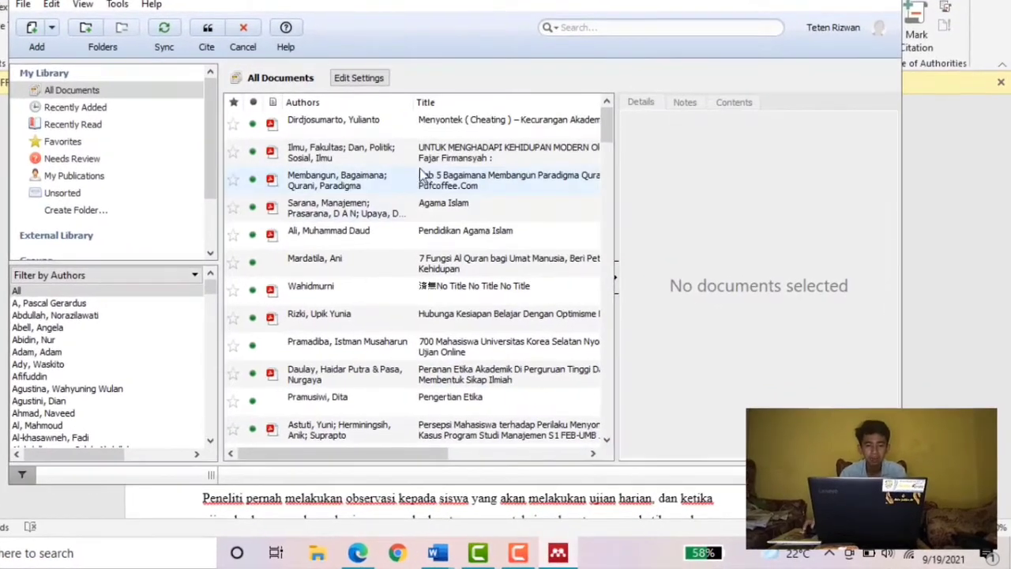
{"action": "scroll", "coordinate": [395, 190], "scroll_direction": "down", "scroll_amount": 1}
{"action": "scroll", "coordinate": [422, 176], "scroll_direction": "up", "scroll_amount": 1}
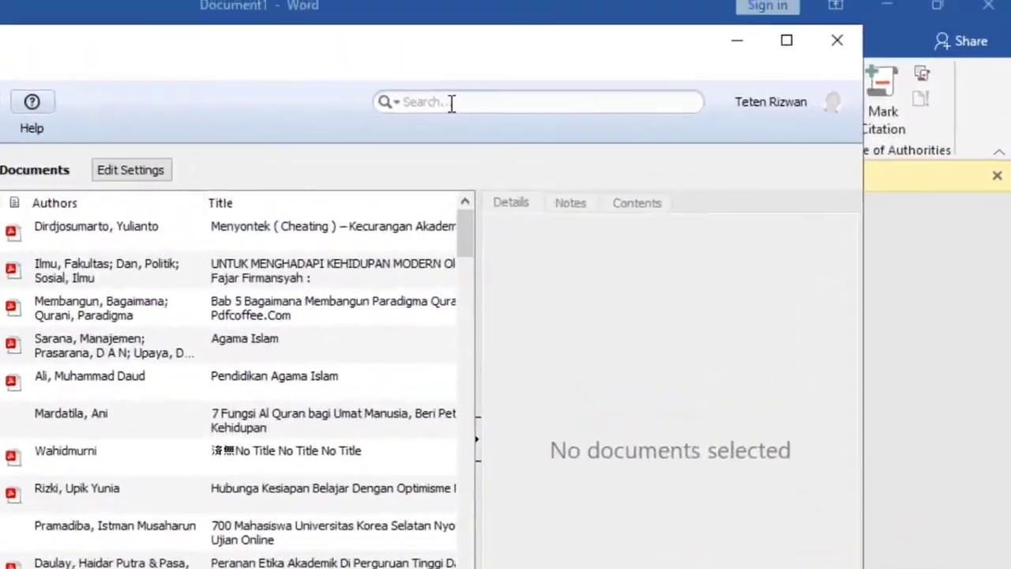
{"action": "left_click", "coordinate": [451, 102]}
{"action": "type", "text": "peranan"}
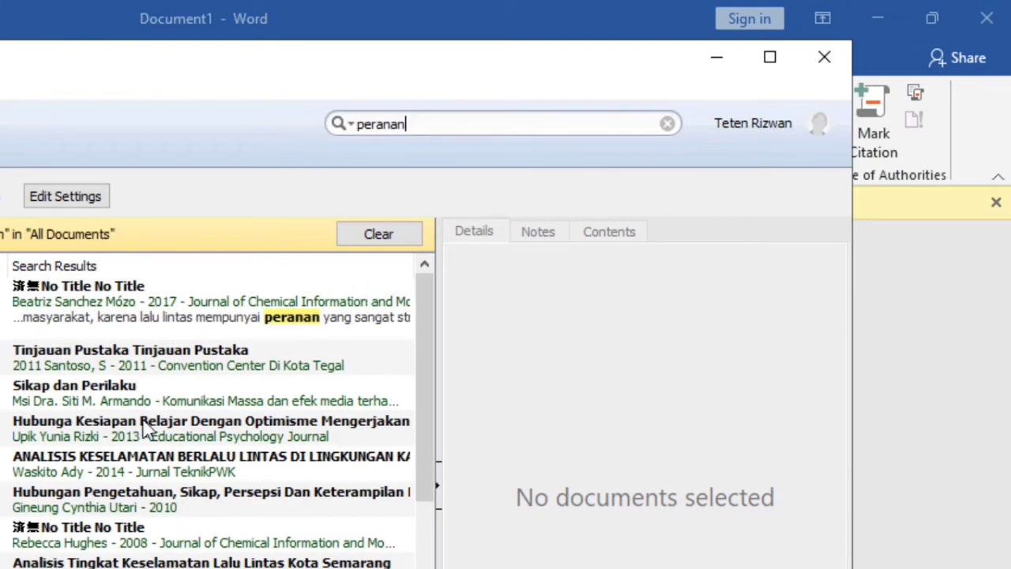
{"action": "type", "text": " e"}
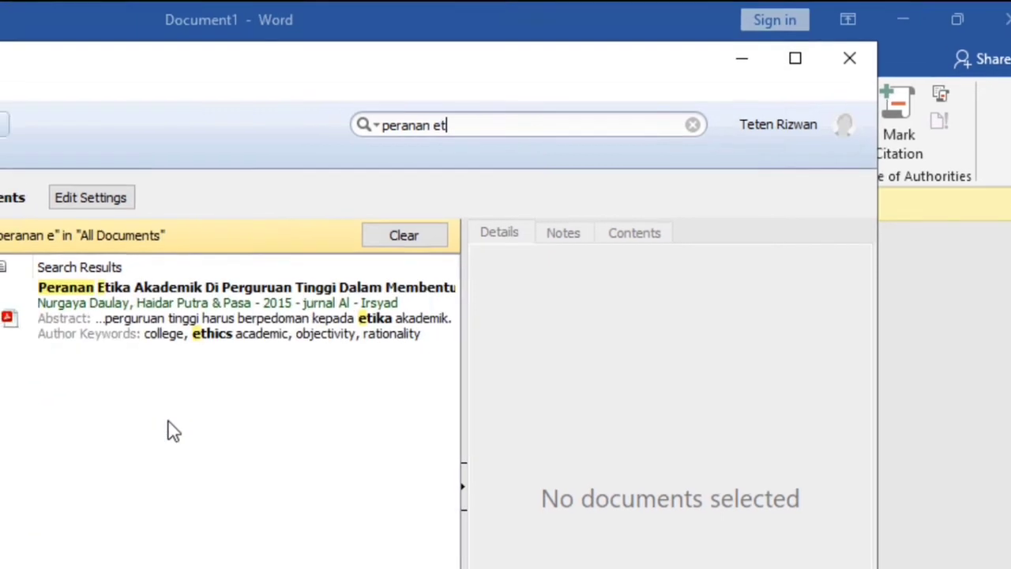
{"action": "type", "text": "t"}
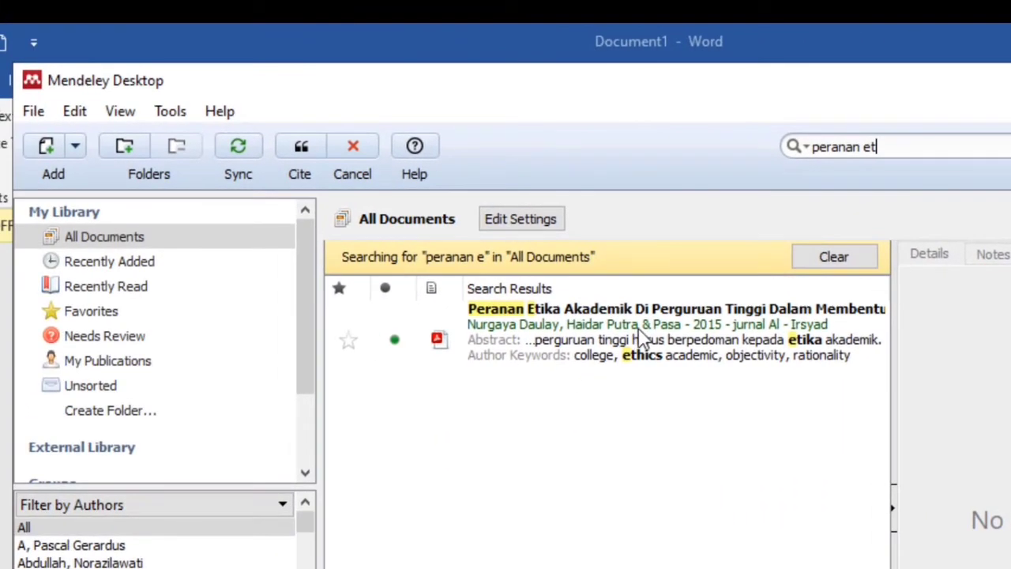
{"action": "type", "text": "ik"}
Step: Select the "Peranan Etika Akademik Di Perguruan Tinggi" article and send its citation to the Word document
{"action": "left_click", "coordinate": [663, 313]}
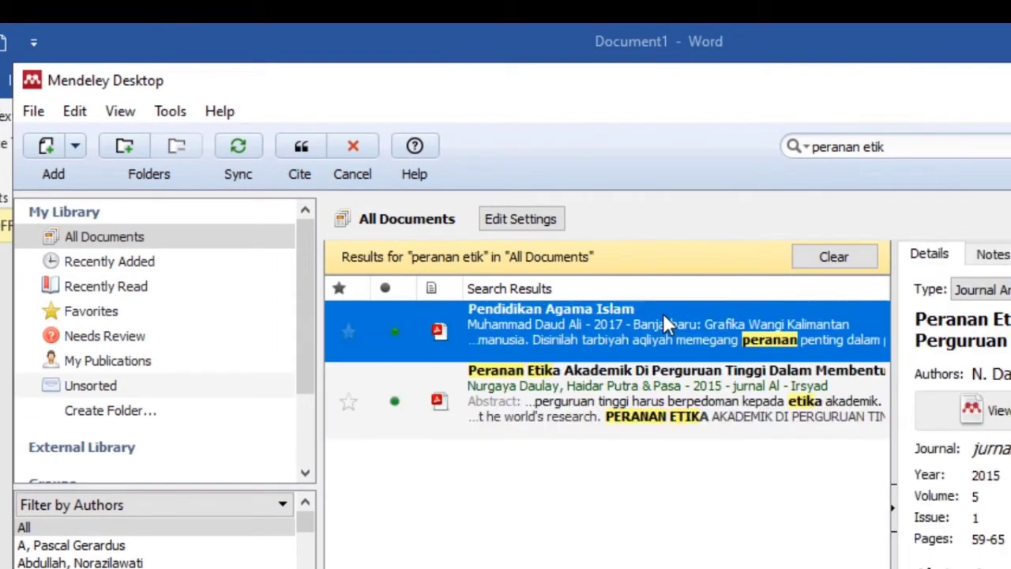
{"action": "left_click", "coordinate": [634, 406]}
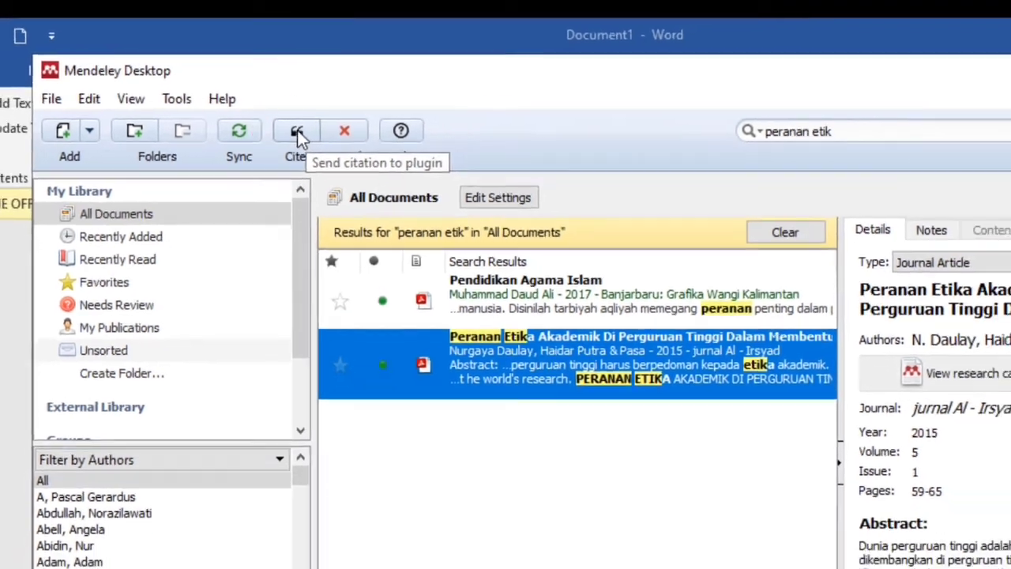
{"action": "left_click", "coordinate": [301, 150]}
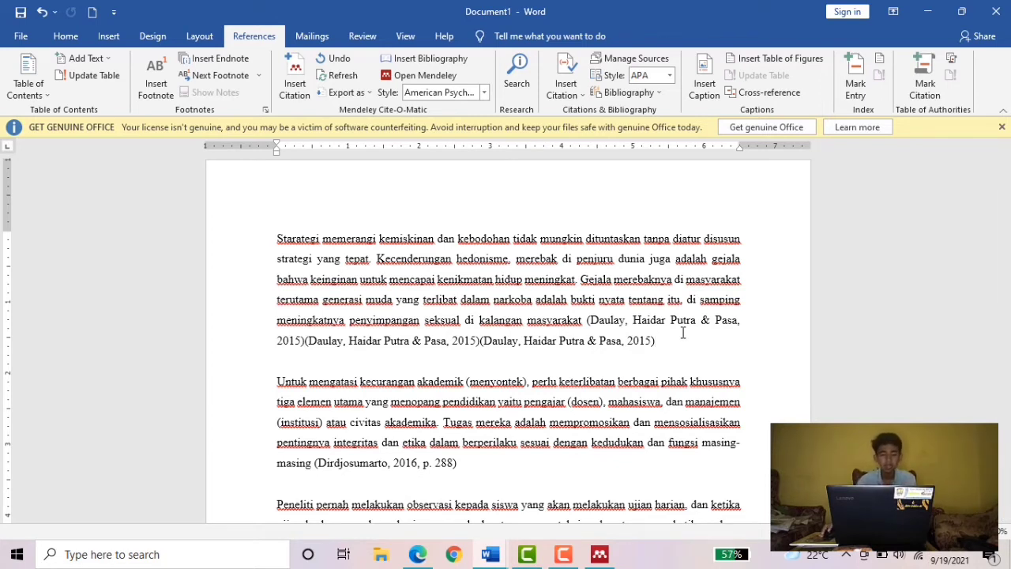
Step: Delete the existing 2016 citation at the end of the second paragraph
{"action": "scroll", "coordinate": [485, 427], "scroll_direction": "down", "scroll_amount": 1}
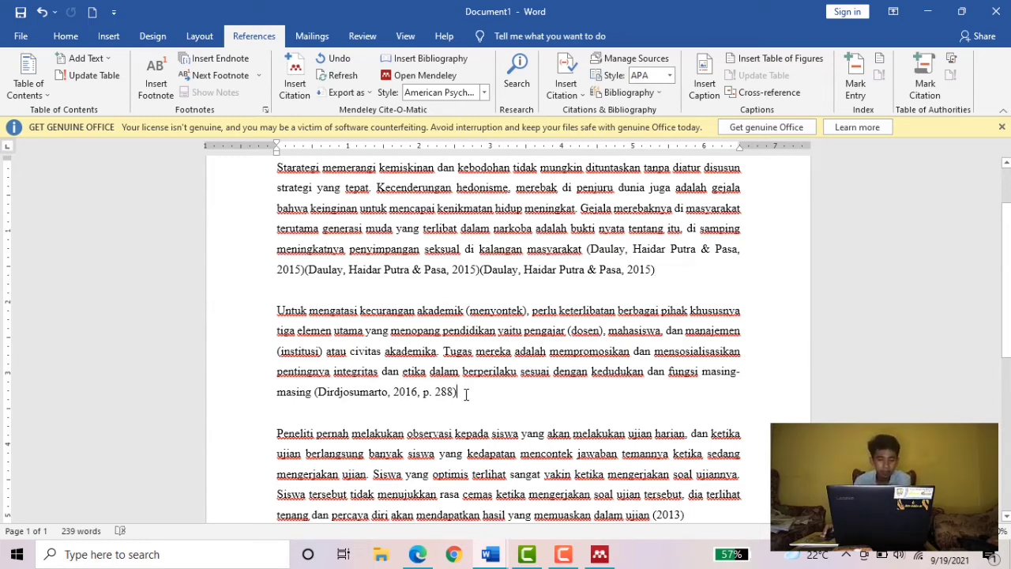
{"action": "key", "text": "BackSpace"}
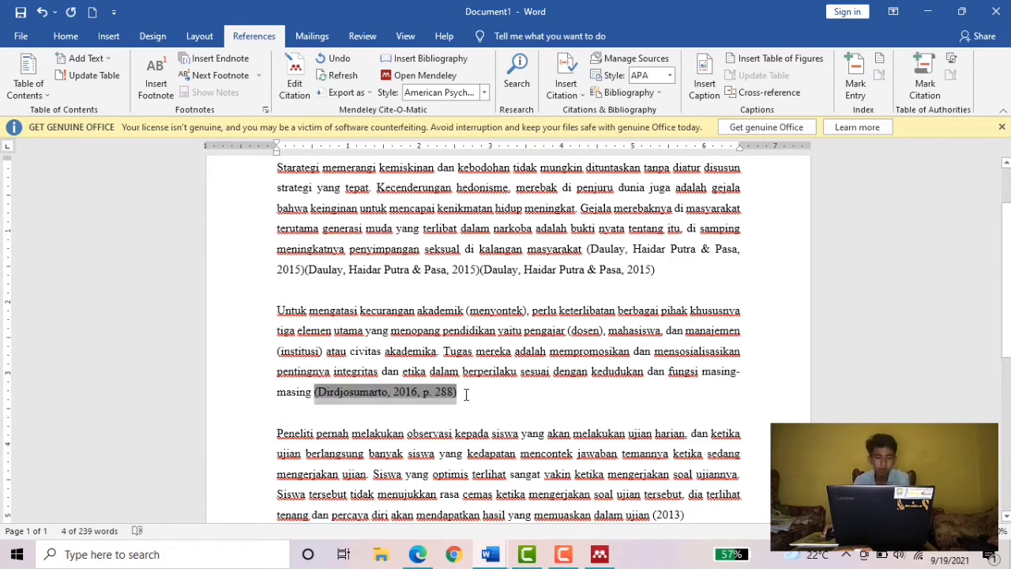
{"action": "key", "text": "BackSpace"}
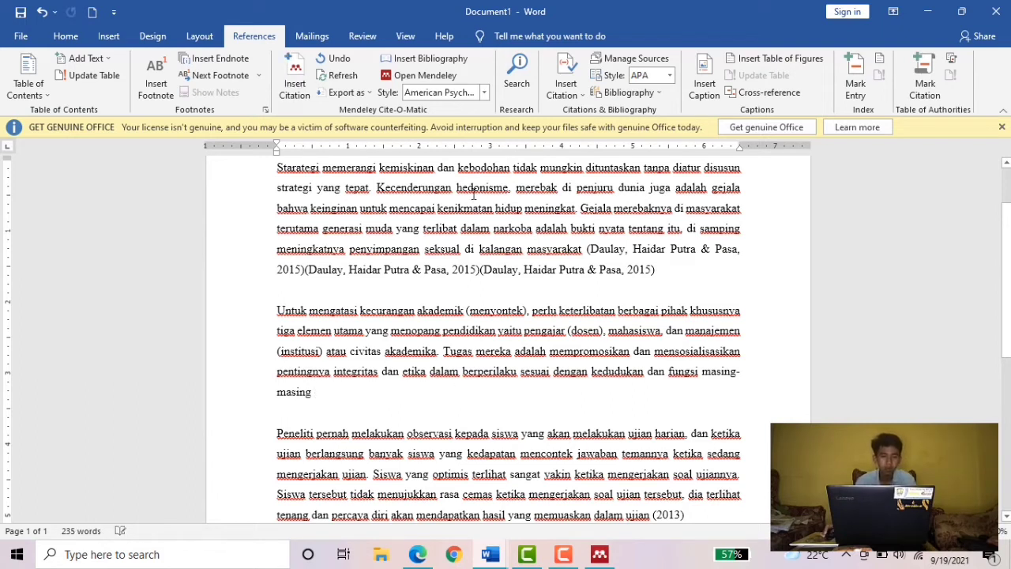
Step: Find "Menyontek ( Cheating ) – Kecurangan Akademik" by its author and cite it at the end of the second paragraph with page 12
{"action": "left_click", "coordinate": [292, 88]}
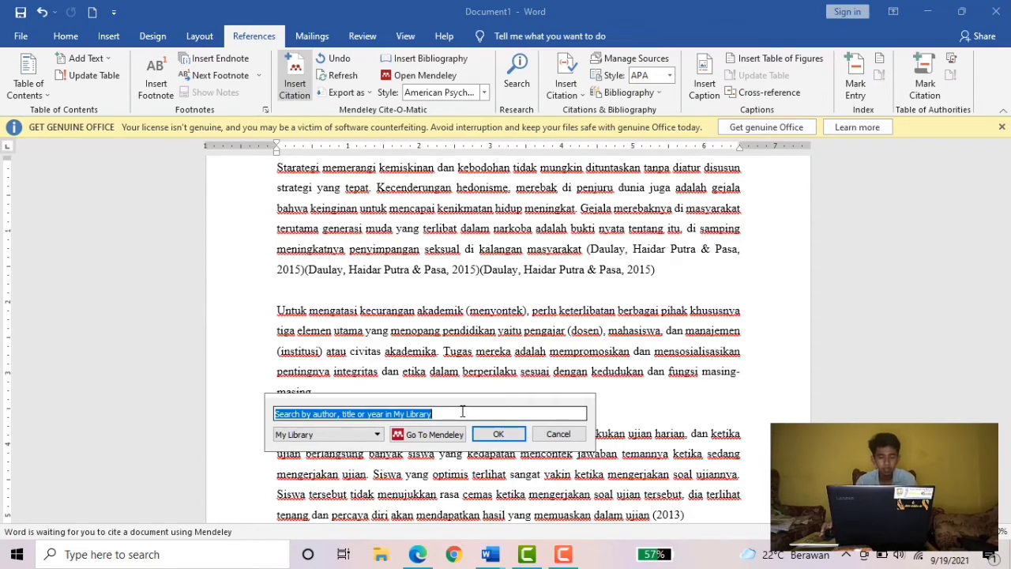
{"action": "type", "text": "di"}
{"action": "type", "text": "r"}
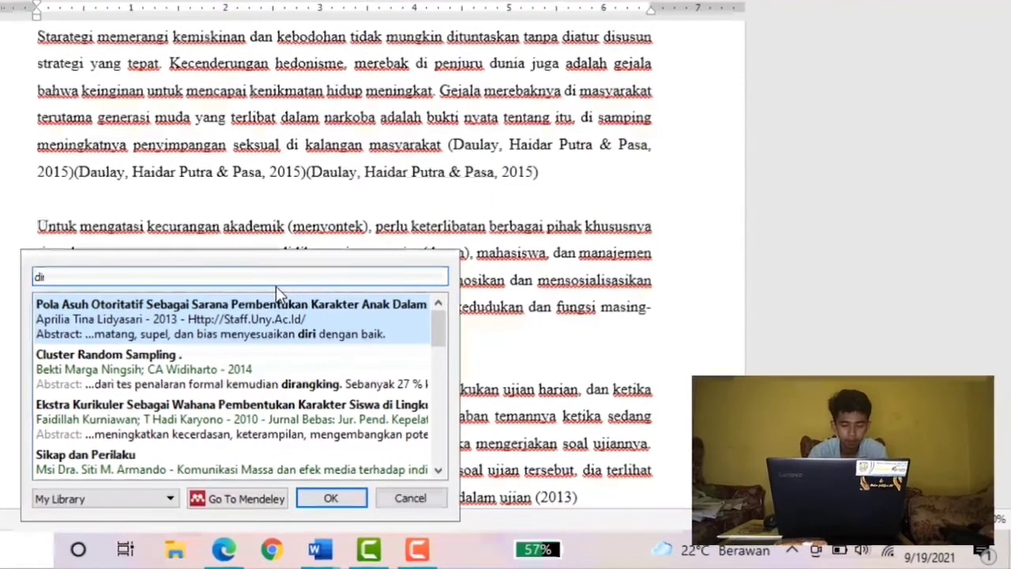
{"action": "type", "text": "d"}
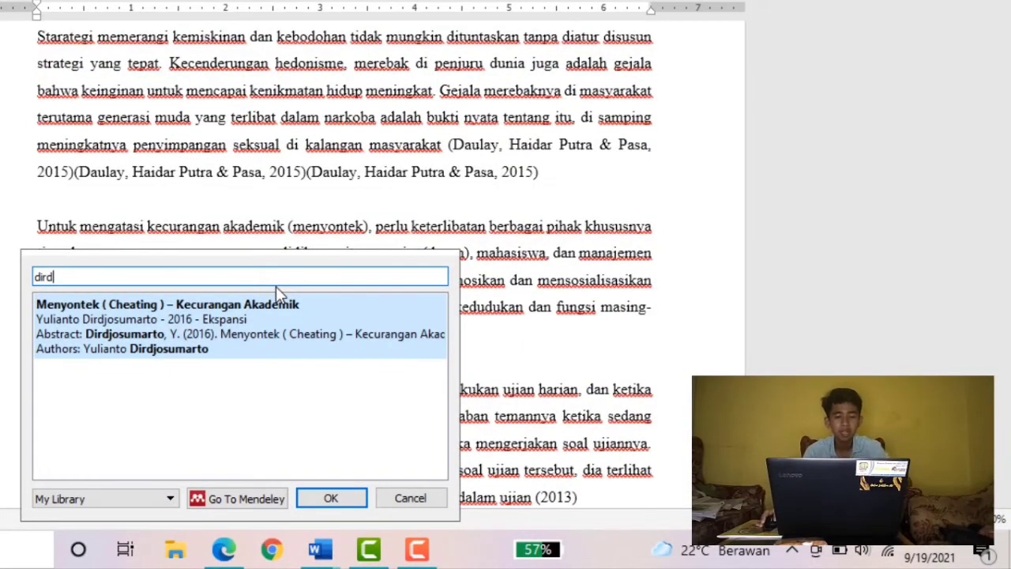
{"action": "left_click", "coordinate": [263, 335]}
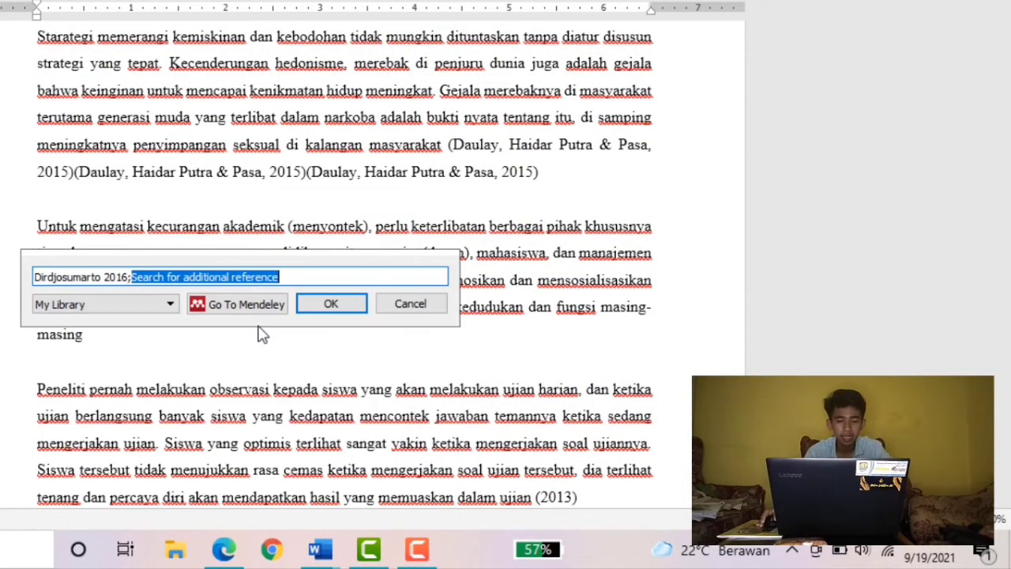
{"action": "left_click", "coordinate": [72, 277]}
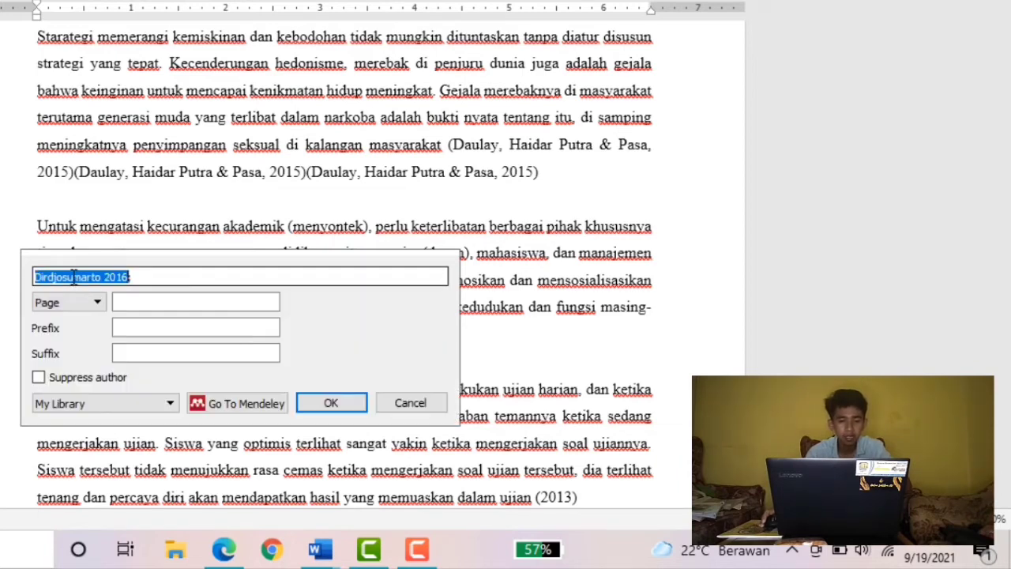
{"action": "left_click", "coordinate": [127, 300]}
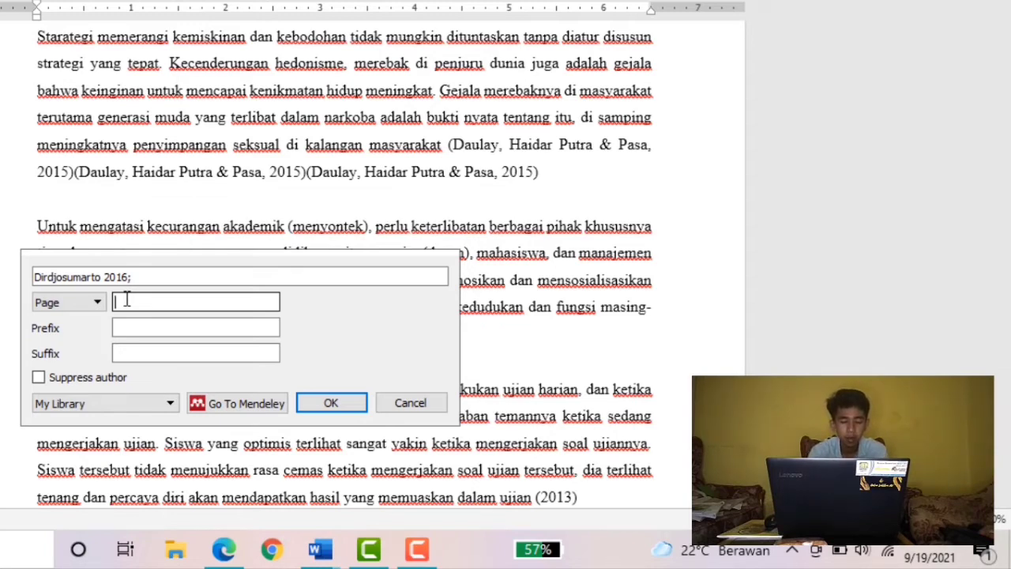
{"action": "left_click", "coordinate": [348, 403]}
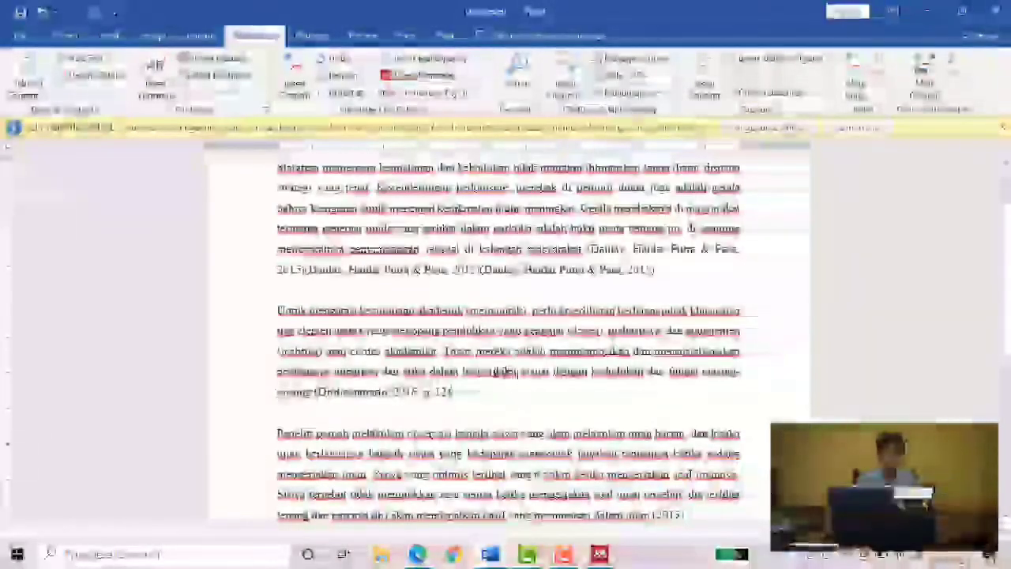
Step: Delete the existing 2013 citation at the end of the third paragraph
{"action": "scroll", "coordinate": [550, 382], "scroll_direction": "down", "scroll_amount": 2}
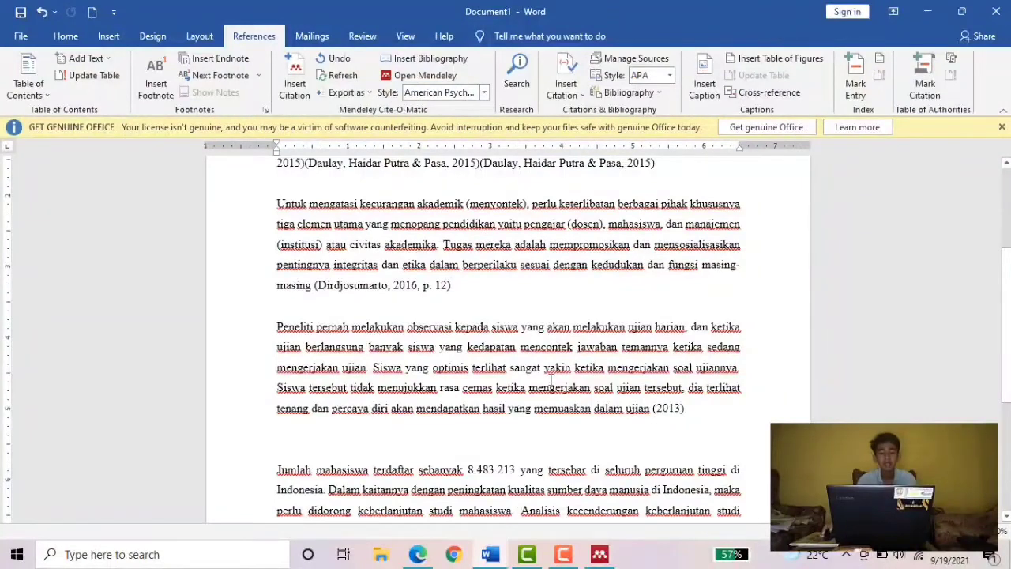
{"action": "scroll", "coordinate": [553, 379], "scroll_direction": "down", "scroll_amount": 1}
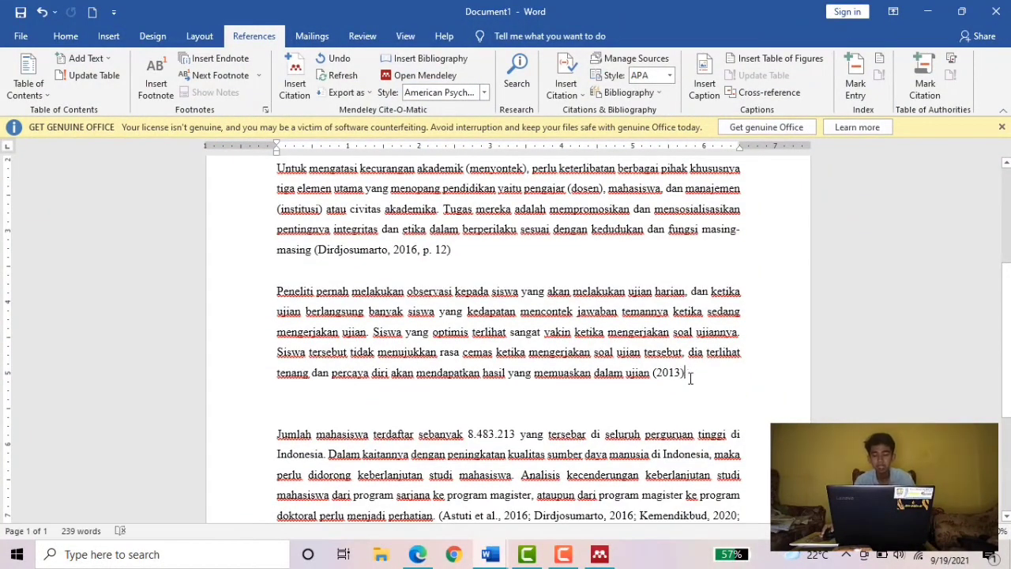
{"action": "key", "text": "BackSpace"}
{"action": "key", "text": "BackSpace"}
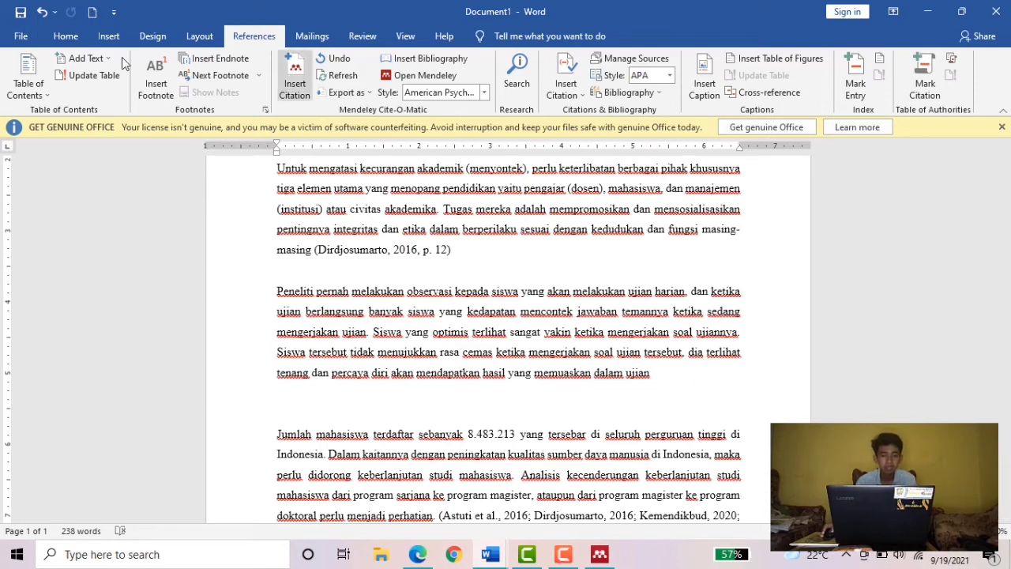
Step: Find "Menyontek ( Cheating ) – Kecurangan Akademik" by its author and cite it at the end of the third paragraph with the author suppressed
{"action": "left_click", "coordinate": [293, 84]}
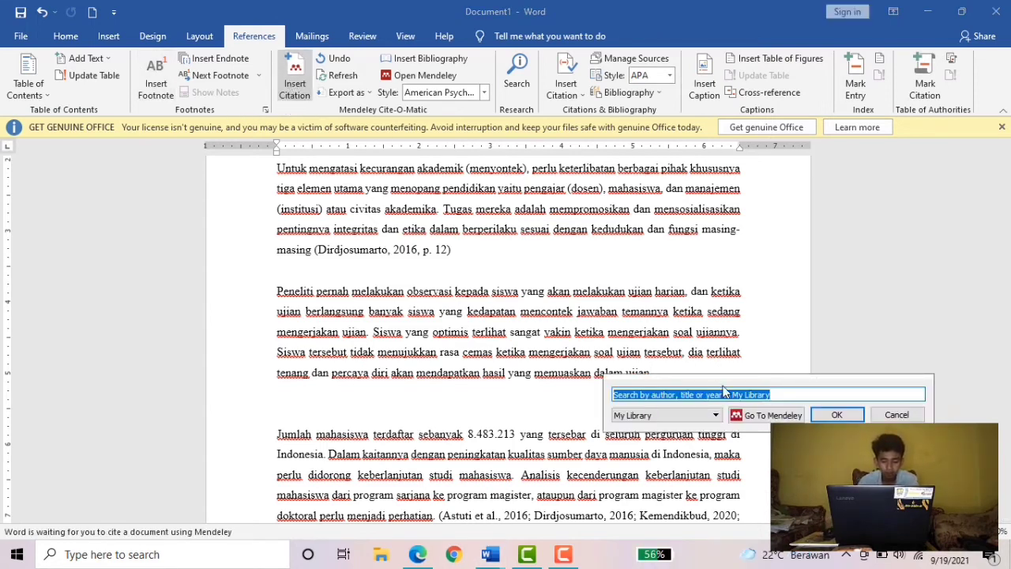
{"action": "type", "text": "dir"}
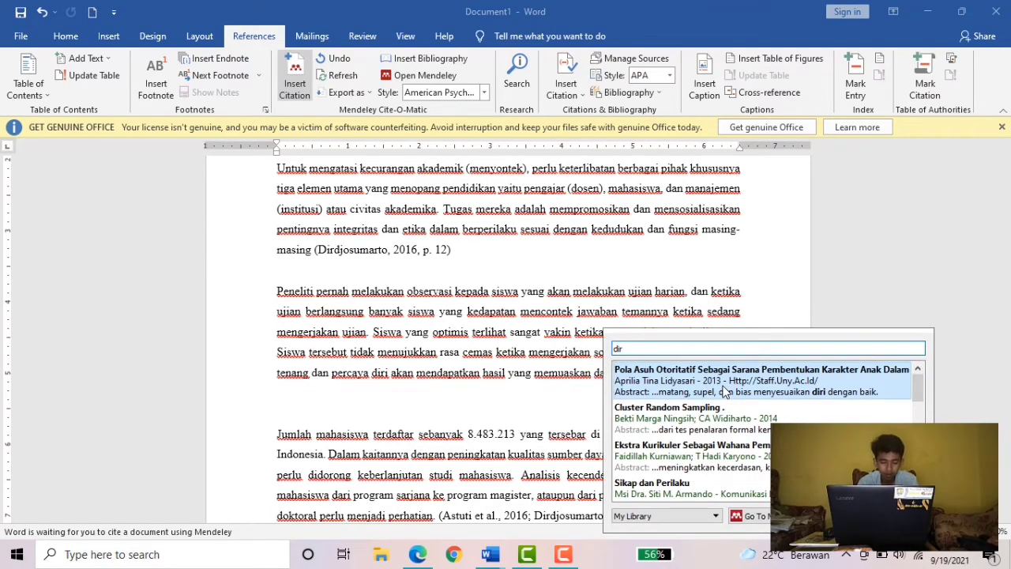
{"action": "type", "text": "d"}
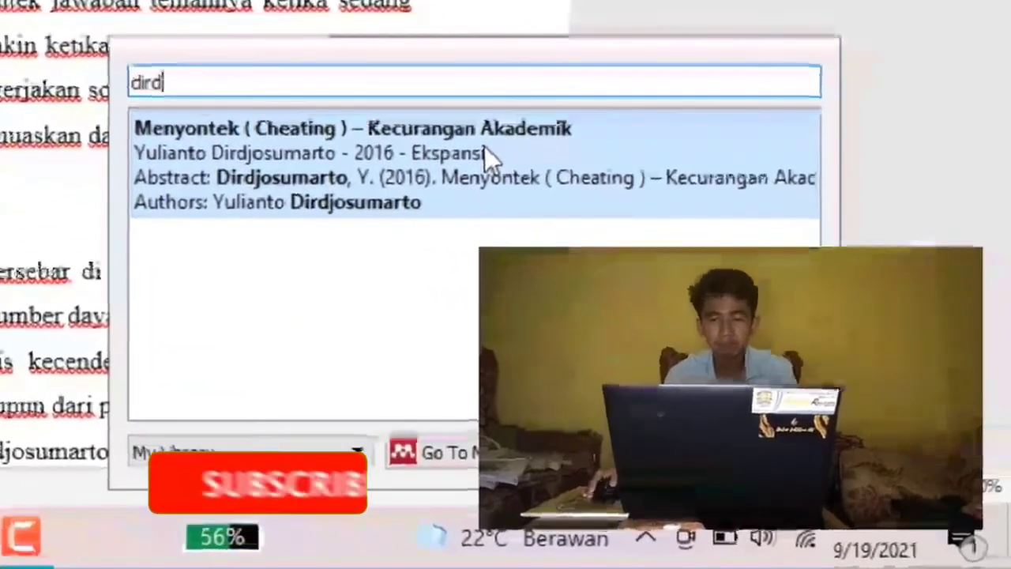
{"action": "left_click", "coordinate": [579, 228]}
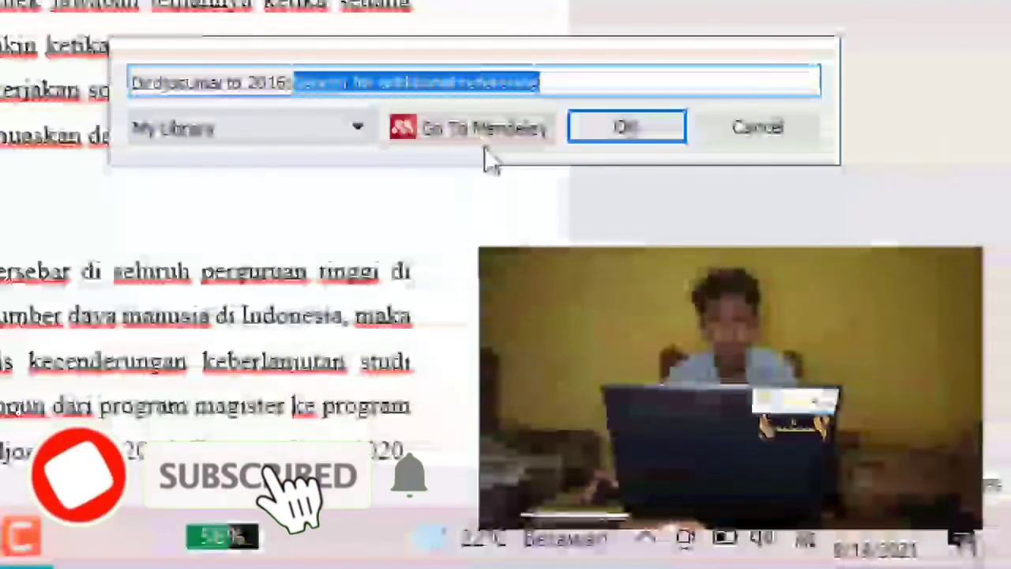
{"action": "left_click", "coordinate": [214, 83]}
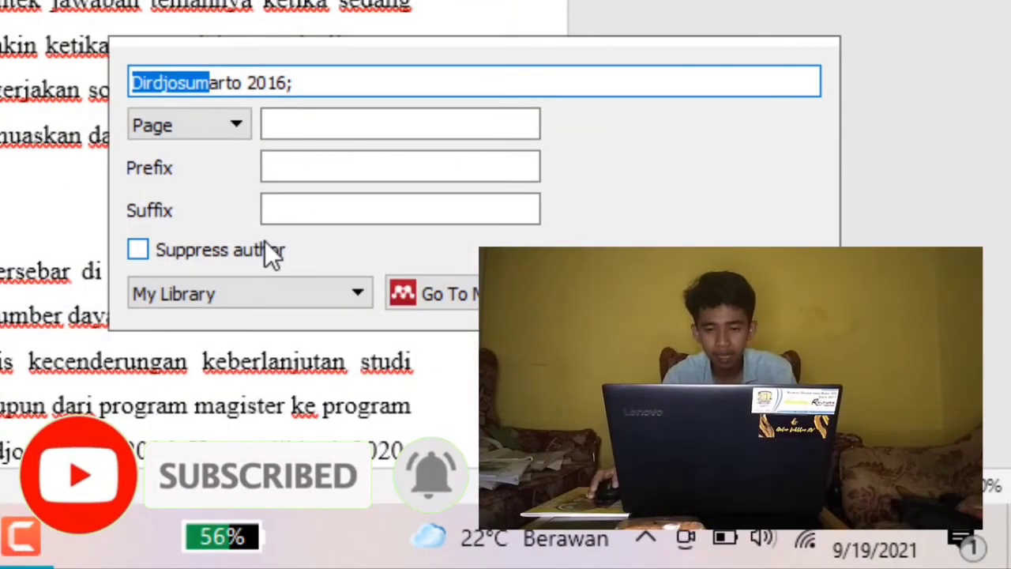
{"action": "left_click", "coordinate": [138, 249]}
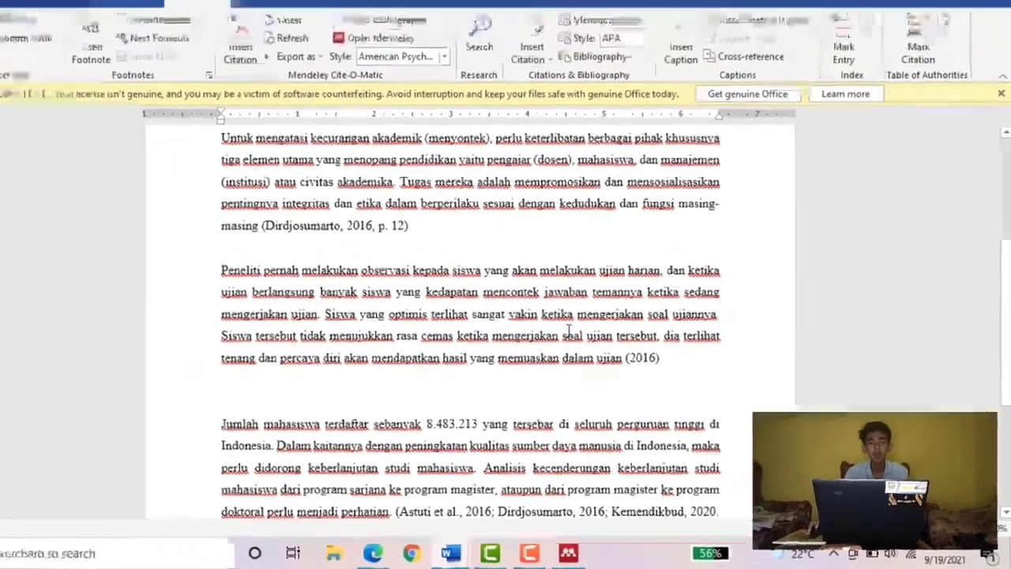
Step: Start a citation at the end of the last paragraph and add "Higher Education Statistical Year Book 2020" by Kemendikbud
{"action": "scroll", "coordinate": [626, 359], "scroll_direction": "down", "scroll_amount": 3}
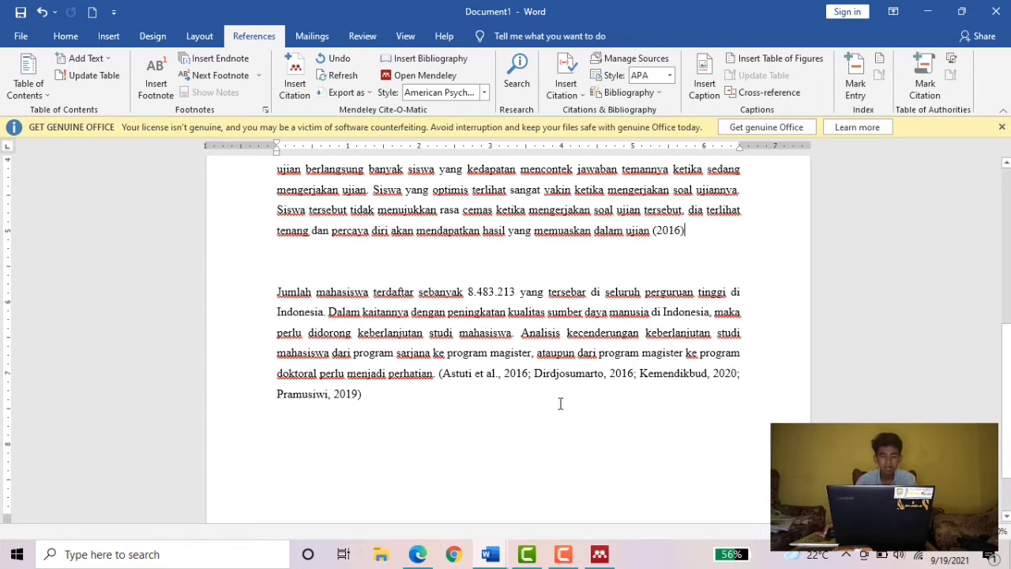
{"action": "left_click", "coordinate": [383, 393]}
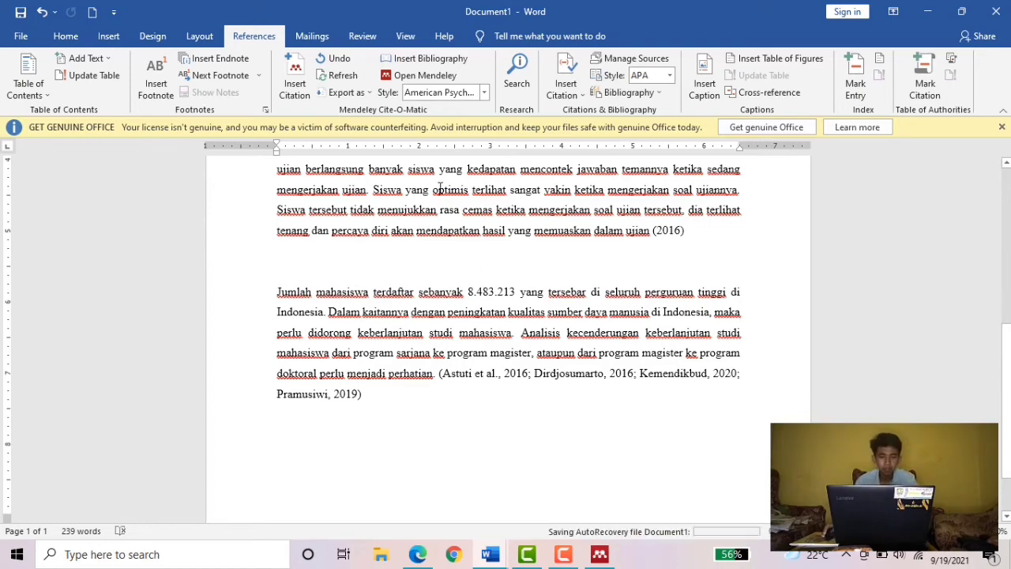
{"action": "left_click", "coordinate": [296, 87]}
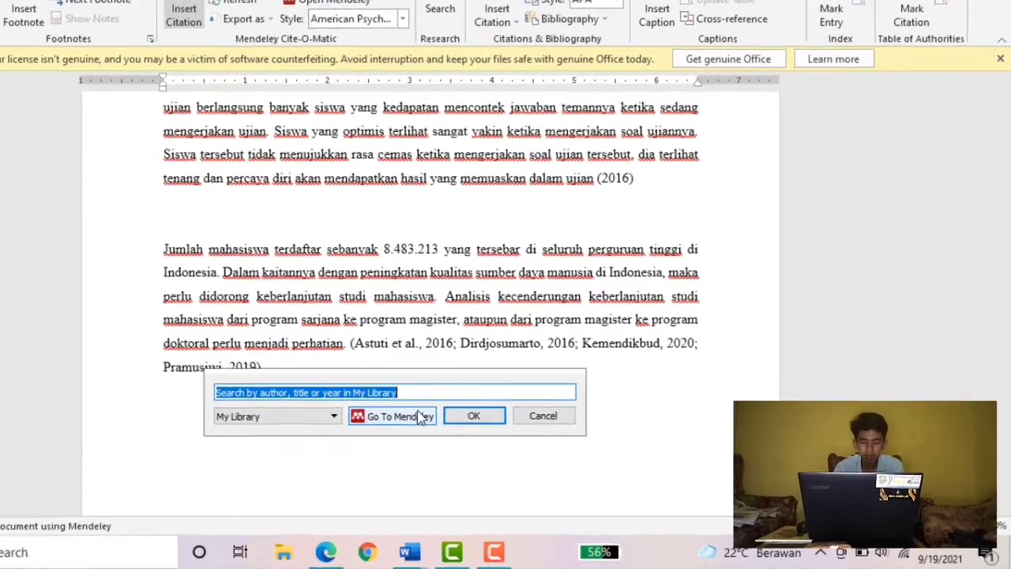
{"action": "type", "text": "ke"}
{"action": "type", "text": "mend"}
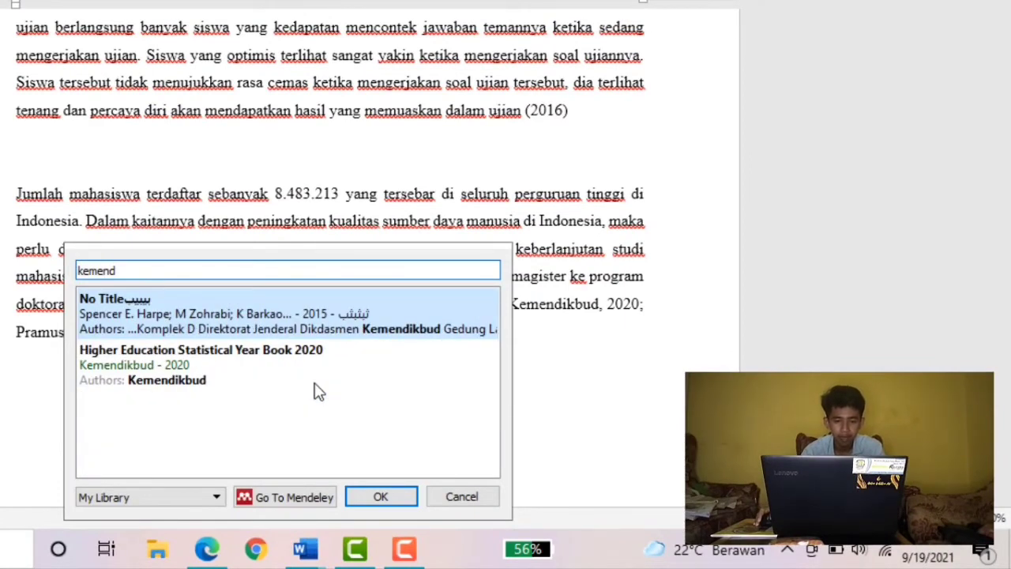
{"action": "left_click", "coordinate": [254, 387]}
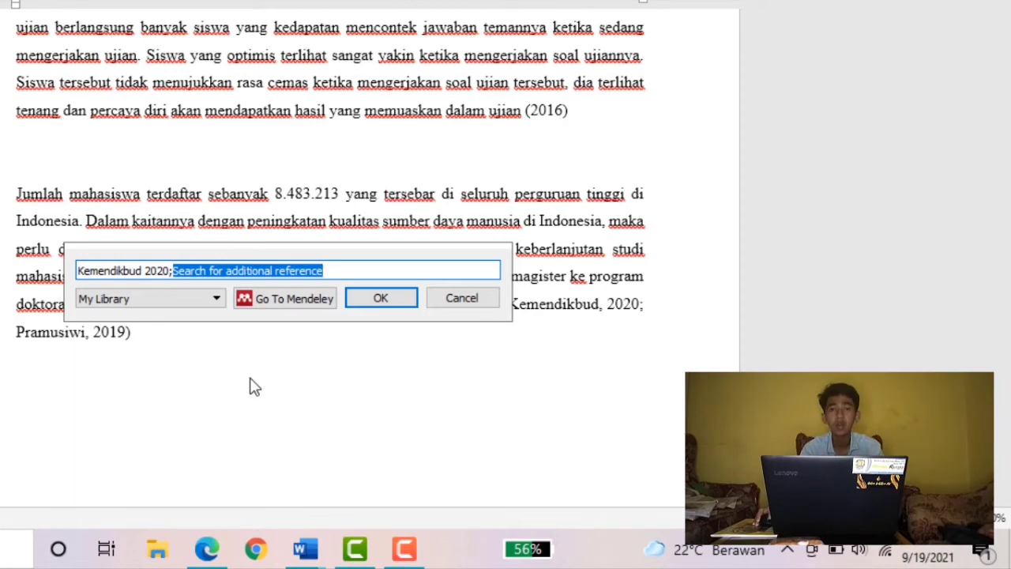
Step: Add "Persepsi Mahasiswa terhadap Perilaku Menyontek" and "Pengertian Etika" to the same citation by their authors and insert the combined citation
{"action": "type", "text": "d"}
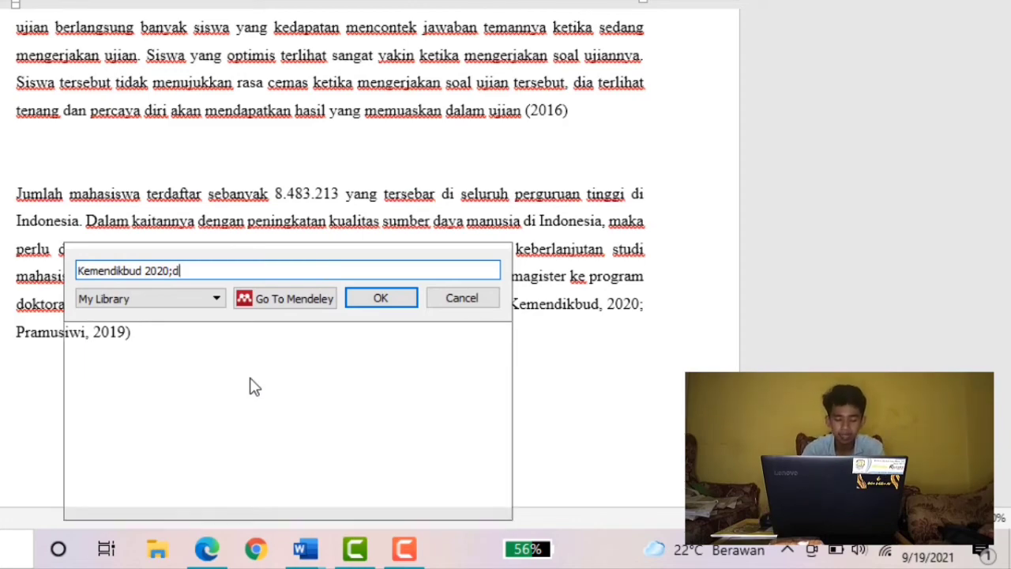
{"action": "left_click_drag", "start_coordinate": [393, 257], "coordinate": [507, 47]}
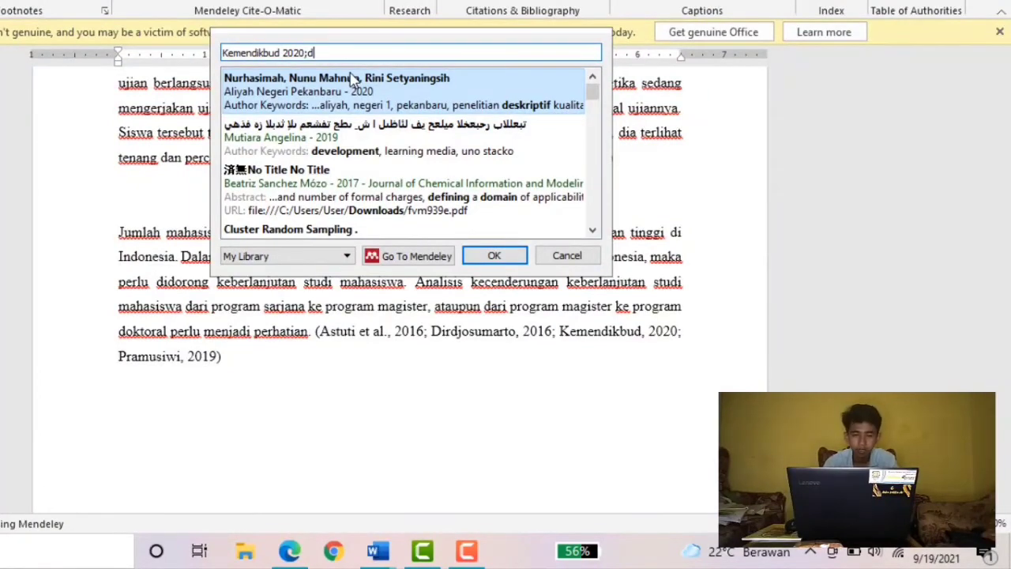
{"action": "key", "text": "BackSpace"}
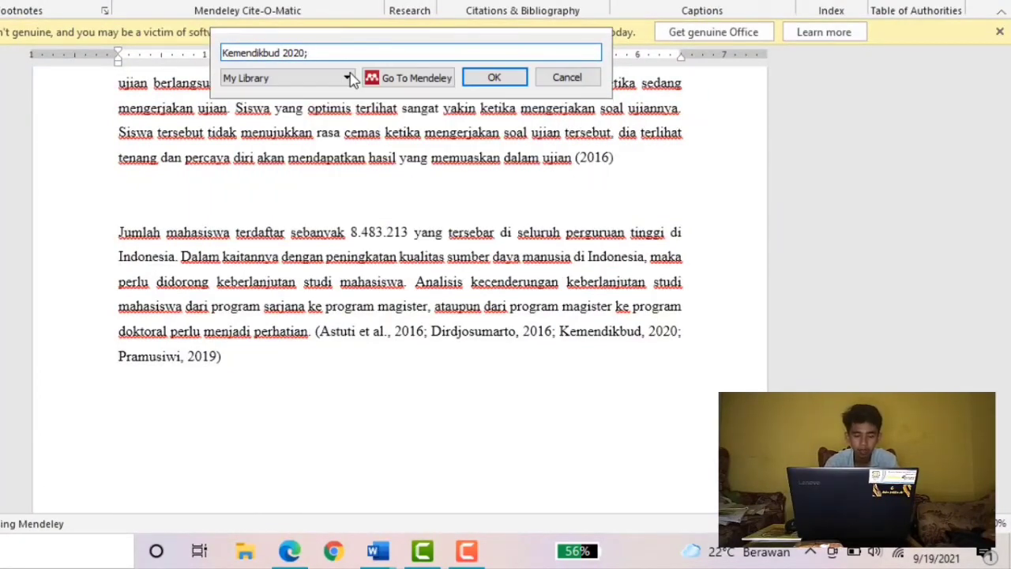
{"action": "type", "text": "astuti"}
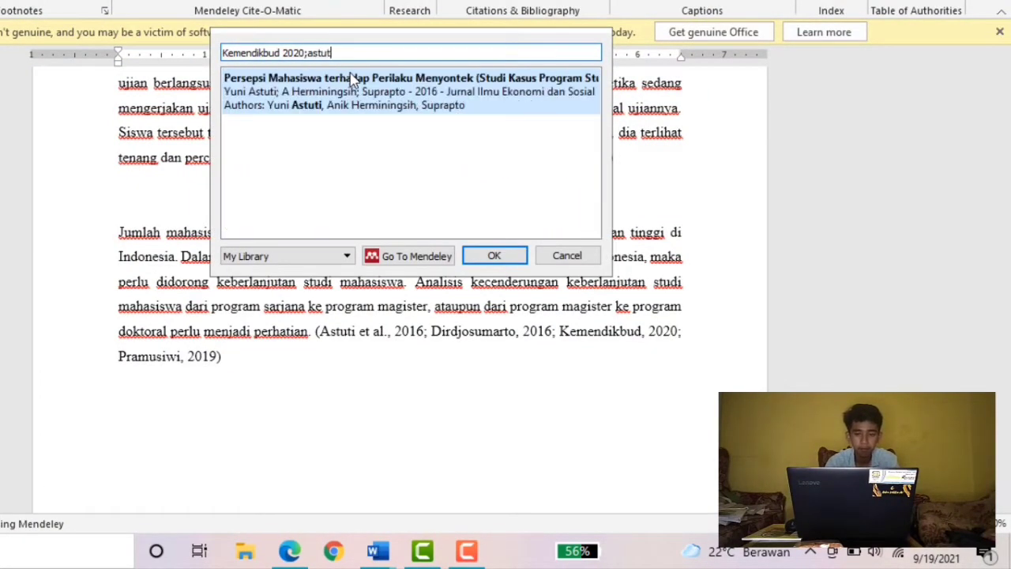
{"action": "left_click", "coordinate": [390, 108]}
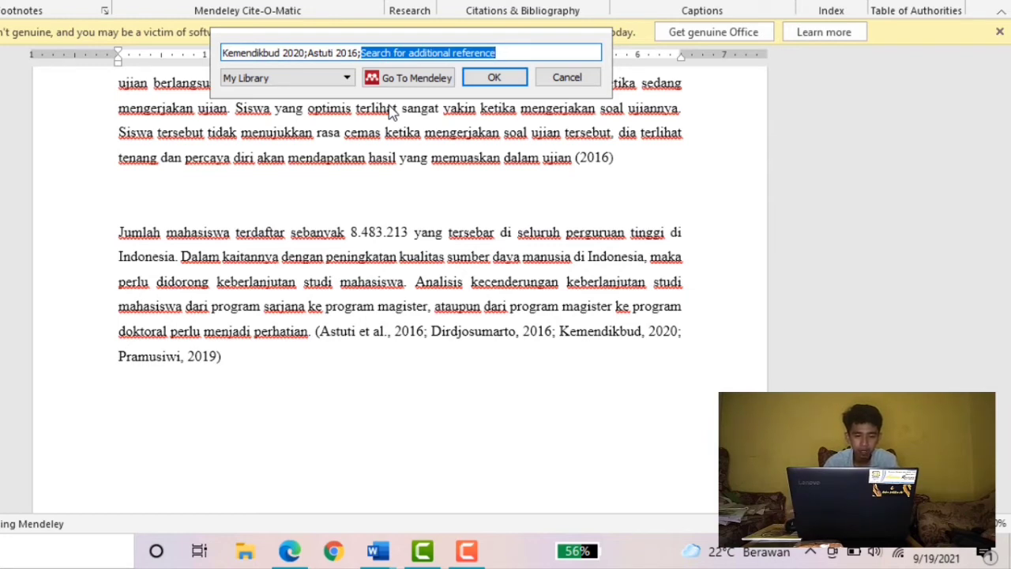
{"action": "type", "text": "pramus"}
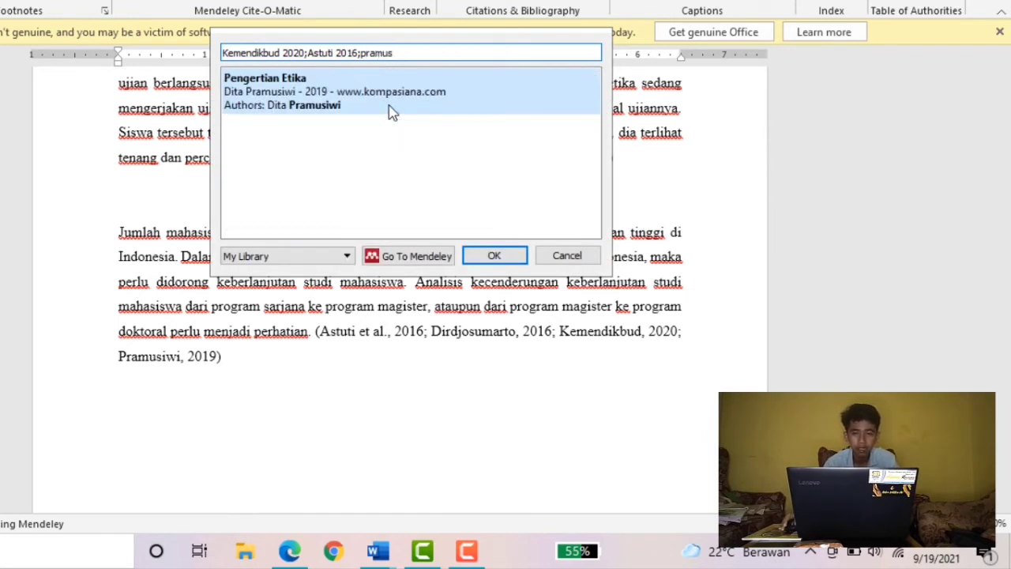
{"action": "left_click", "coordinate": [401, 105]}
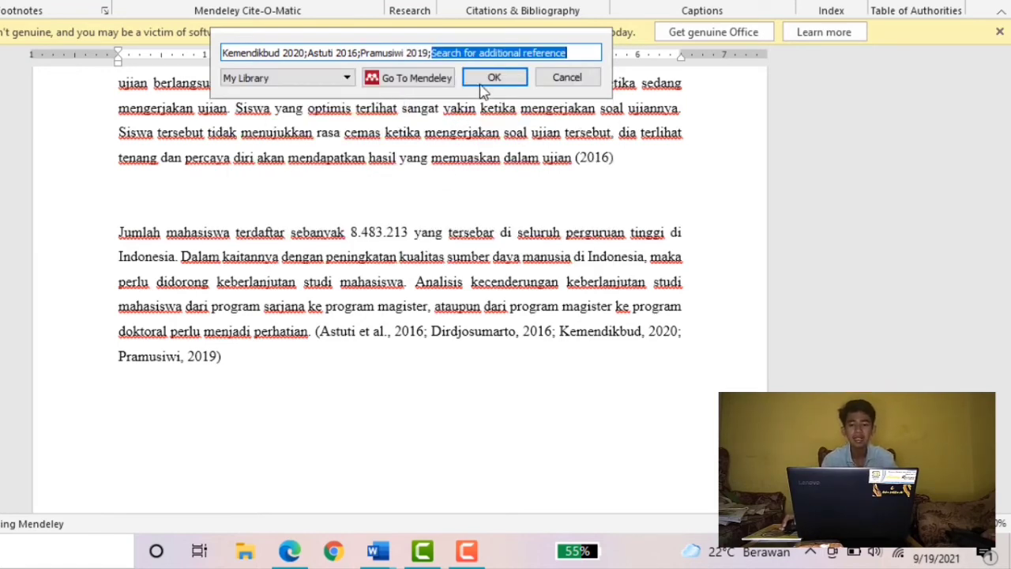
{"action": "left_click", "coordinate": [496, 79]}
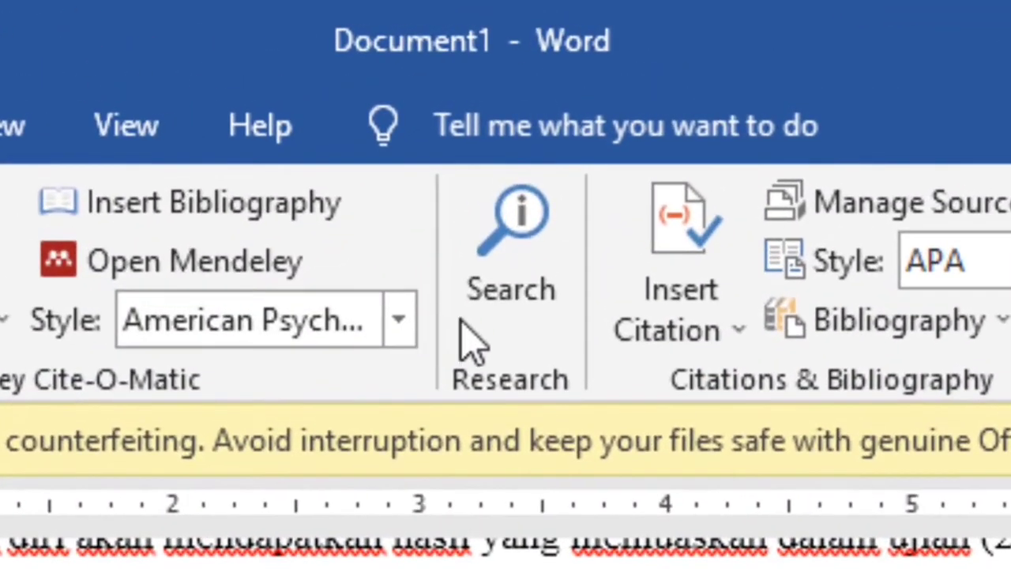
Step: Change the Mendeley citation style to Cite Them Right 10th edition - Harvard and check the citations across the document
{"action": "left_click", "coordinate": [435, 223]}
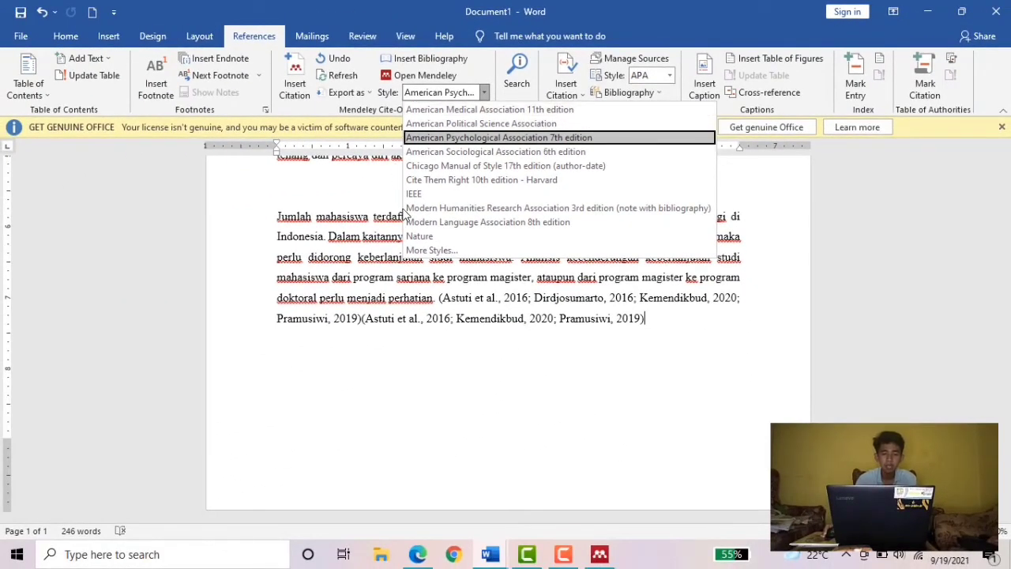
{"action": "left_click", "coordinate": [520, 182]}
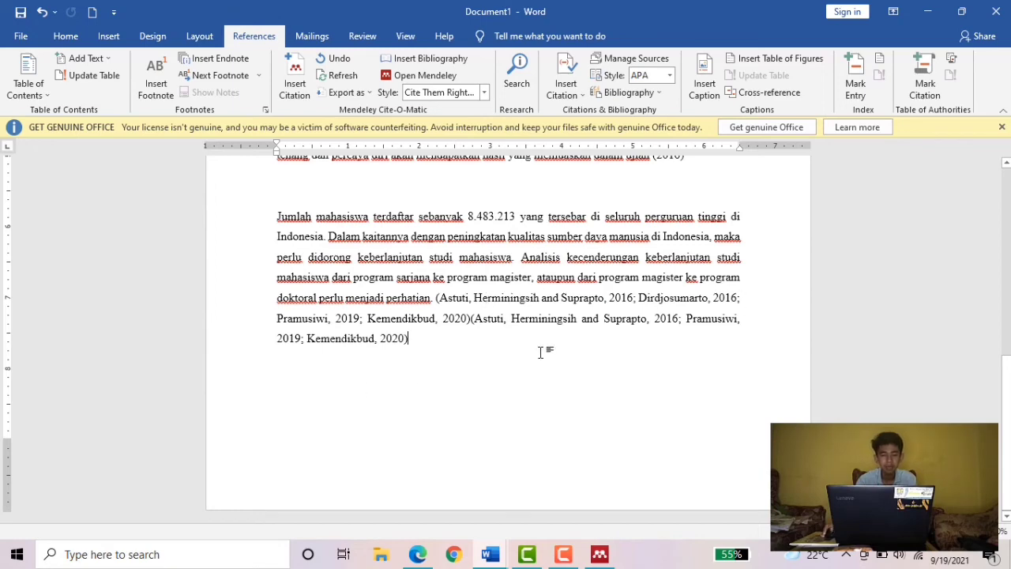
{"action": "scroll", "coordinate": [549, 331], "scroll_direction": "up", "scroll_amount": 3}
{"action": "scroll", "coordinate": [548, 332], "scroll_direction": "up", "scroll_amount": 3}
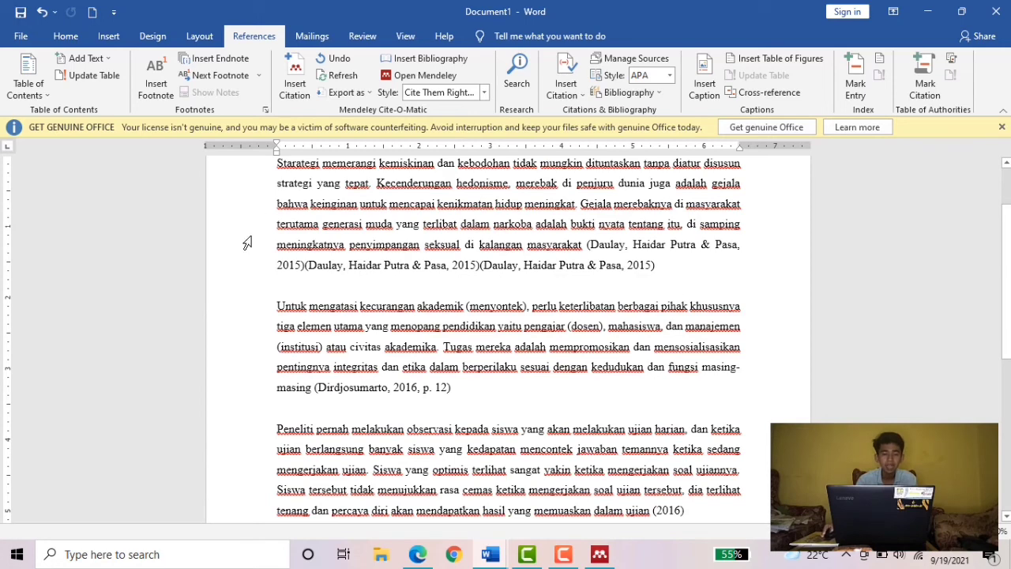
{"action": "scroll", "coordinate": [494, 360], "scroll_direction": "down", "scroll_amount": 6}
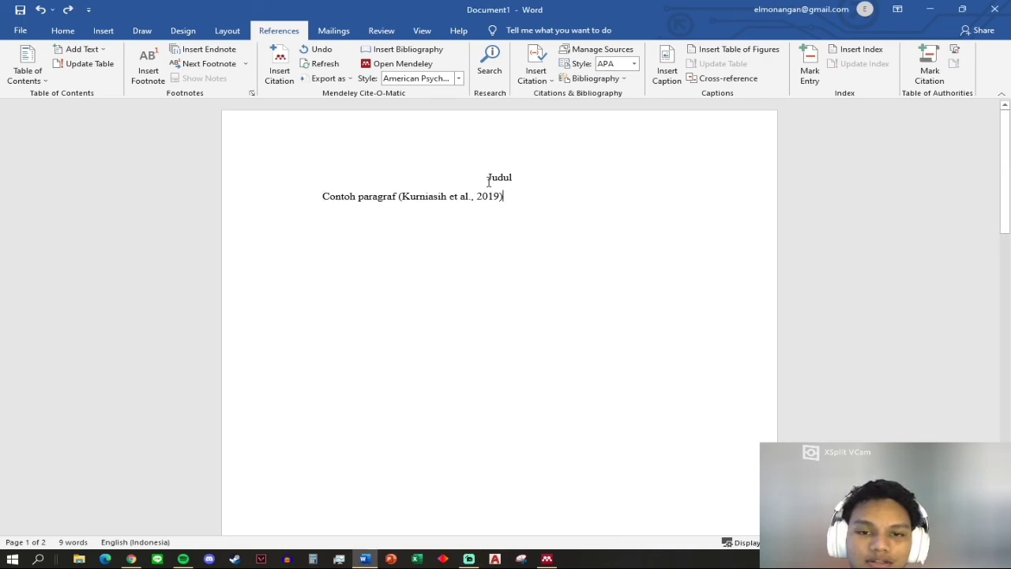
{"action": "left_click_drag", "start_coordinate": [516, 204], "coordinate": [485, 180]}
{"action": "left_click", "coordinate": [532, 201]}
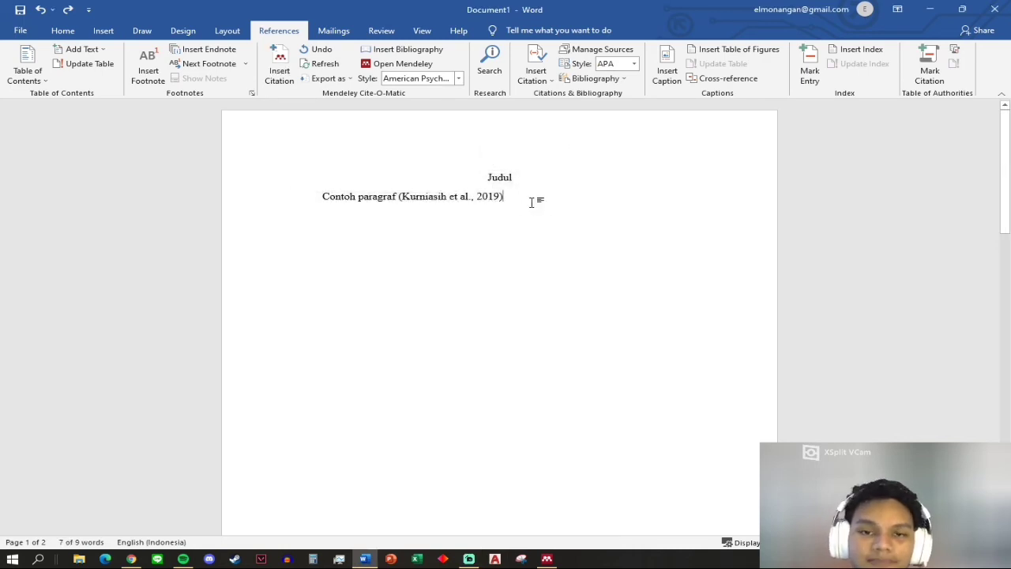
{"action": "left_click_drag", "start_coordinate": [401, 196], "coordinate": [512, 196]}
{"action": "left_click", "coordinate": [528, 210]}
Step: Add a left-aligned line below the DAFTAR PUSTAKA heading on page 2 and insert the Mendeley bibliography there
{"action": "scroll", "coordinate": [530, 210], "scroll_direction": "down", "scroll_amount": 10}
{"action": "scroll", "coordinate": [538, 221], "scroll_direction": "down", "scroll_amount": 2}
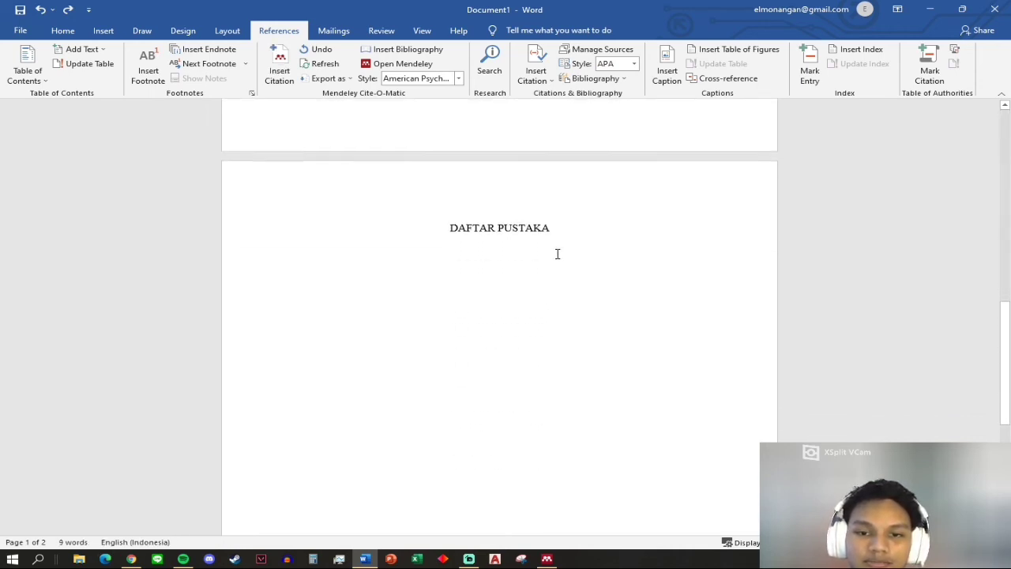
{"action": "key", "text": "Return"}
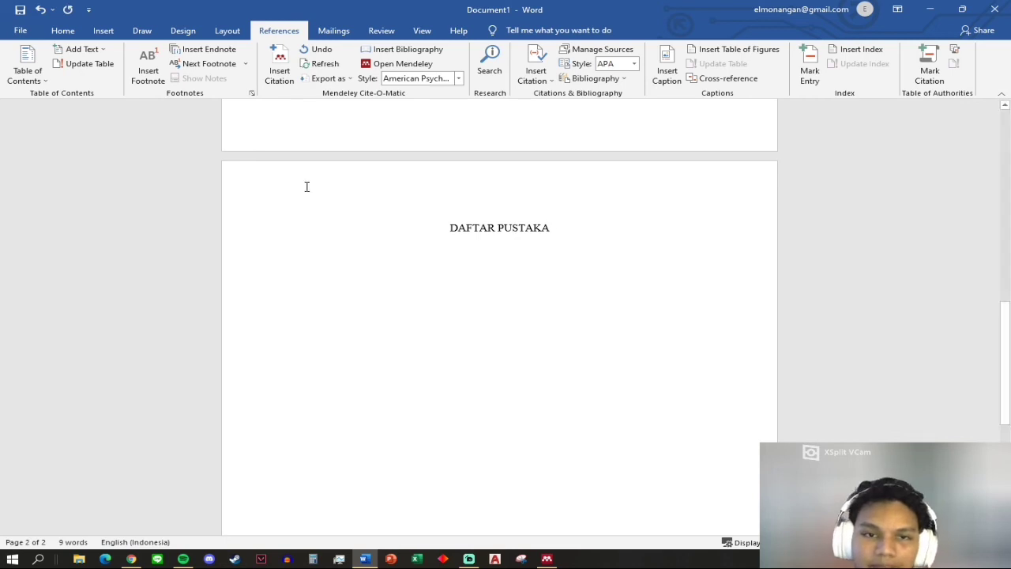
{"action": "left_click", "coordinate": [59, 32]}
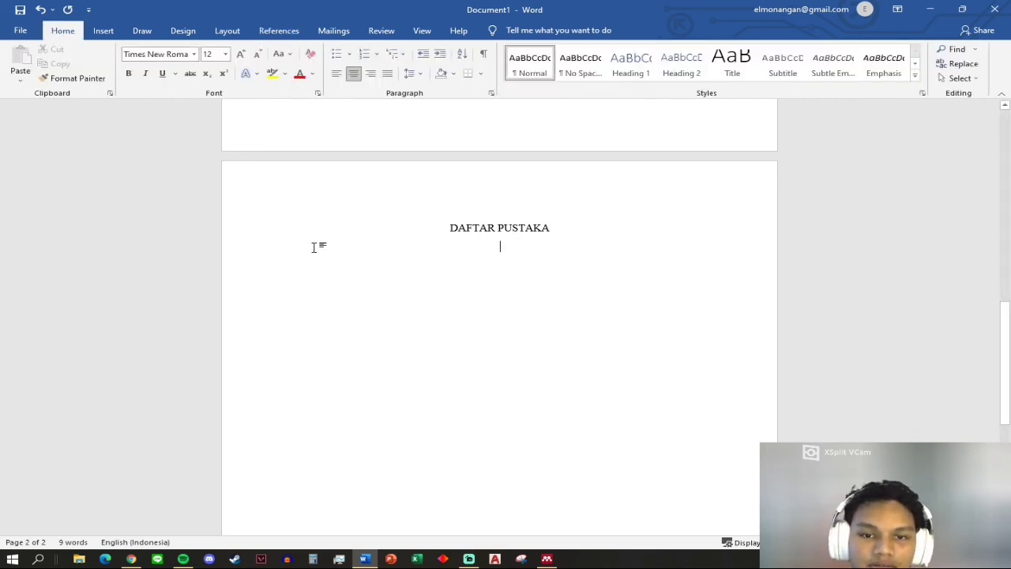
{"action": "left_click", "coordinate": [336, 73]}
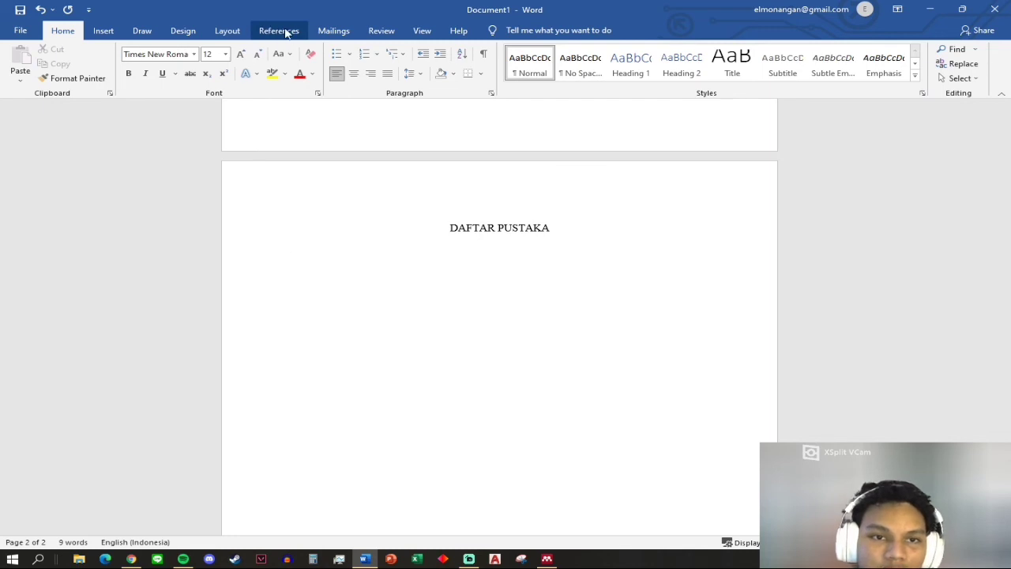
{"action": "left_click", "coordinate": [279, 31]}
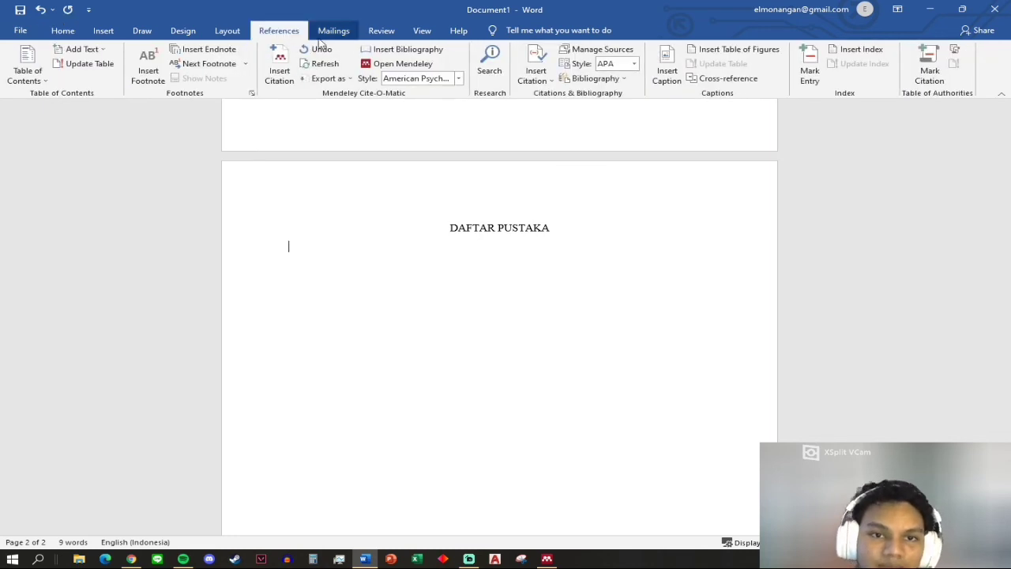
{"action": "left_click", "coordinate": [395, 51]}
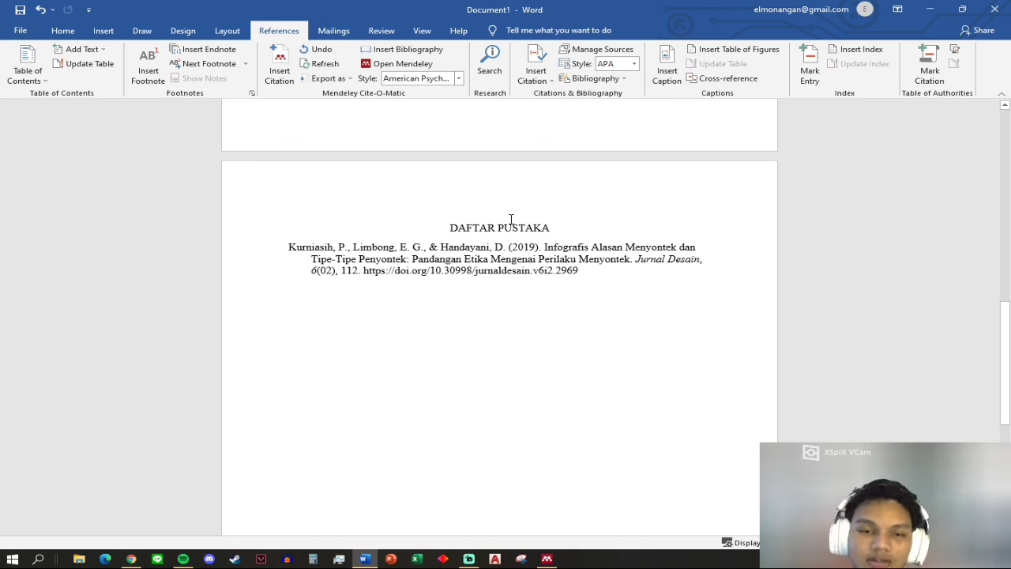
{"action": "scroll", "coordinate": [600, 271], "scroll_direction": "up", "scroll_amount": 15}
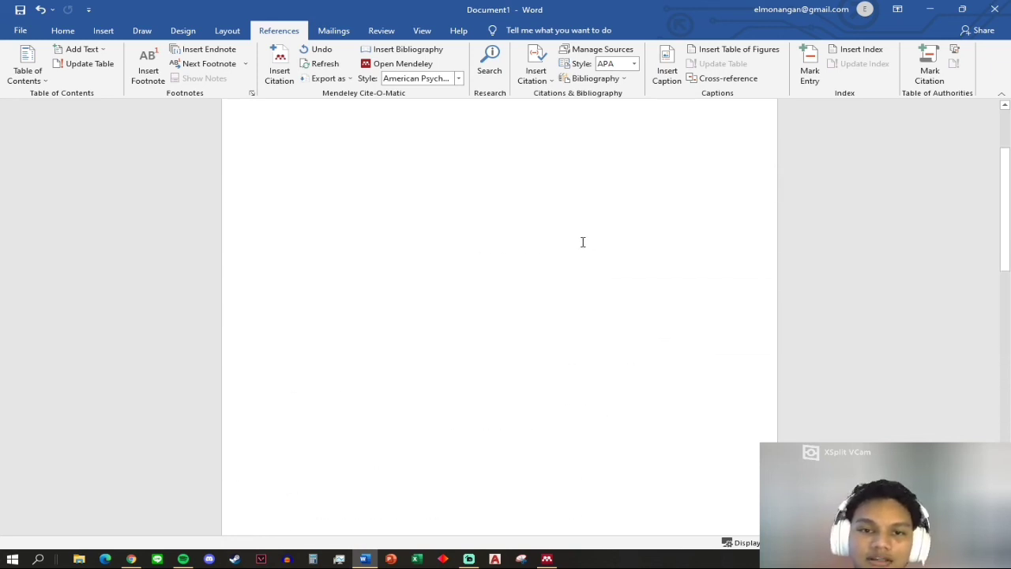
{"action": "scroll", "coordinate": [548, 280], "scroll_direction": "down", "scroll_amount": 15}
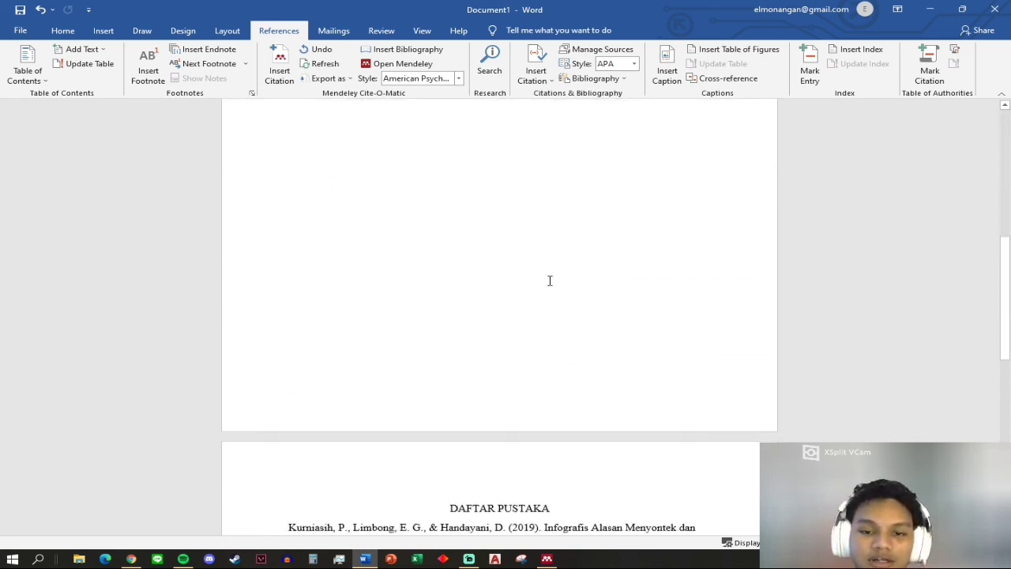
{"action": "left_click", "coordinate": [286, 307]}
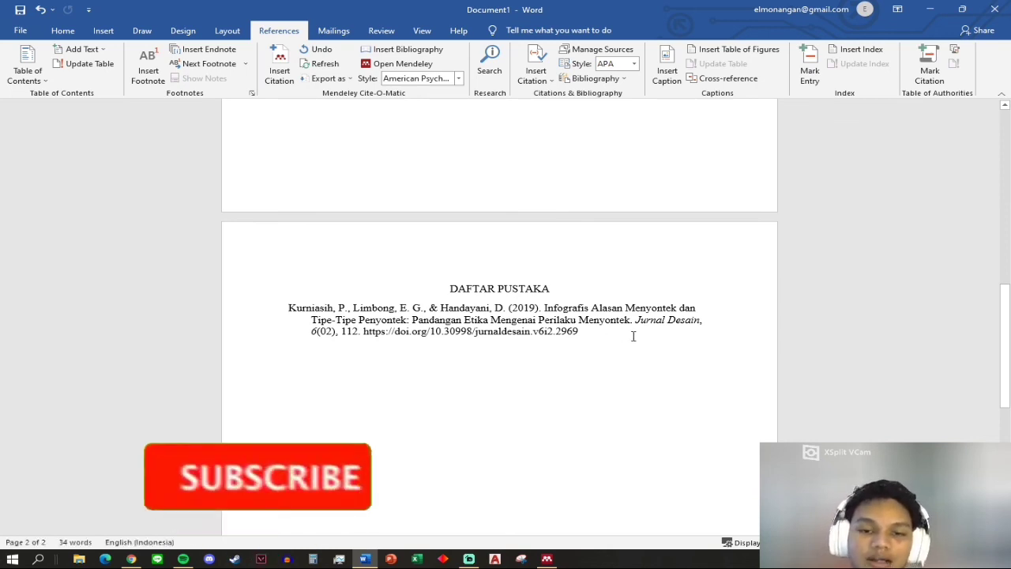
{"action": "scroll", "coordinate": [281, 300], "scroll_direction": "down", "scroll_amount": 3}
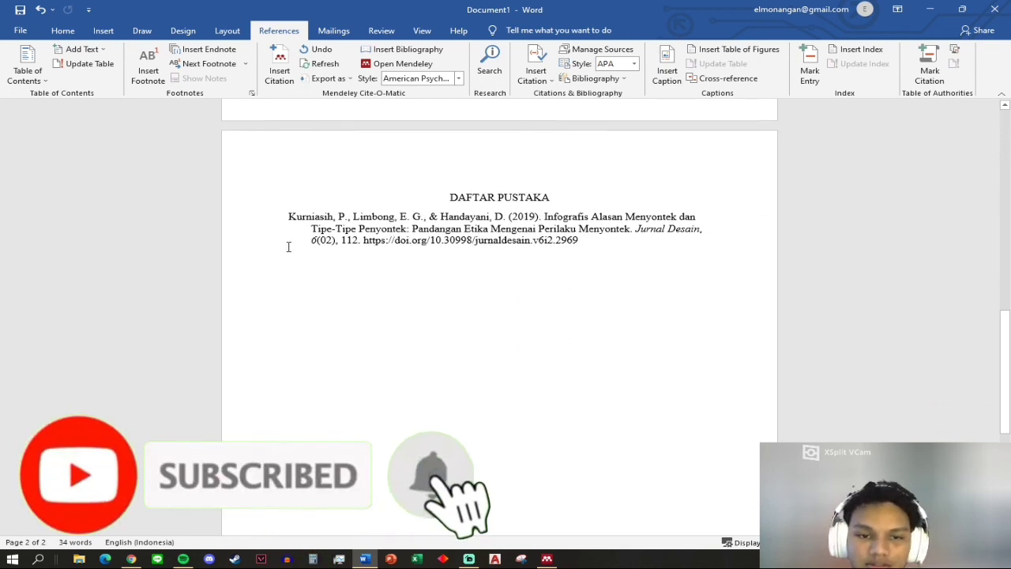